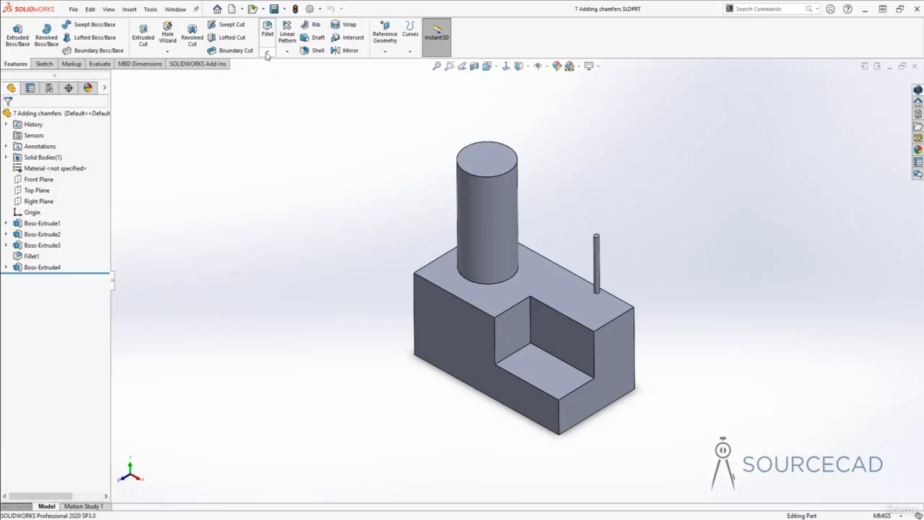
Start an Angle Distance chamfer on the short bottom edge at the block's end beneath the thin pin
left_click(268, 52)
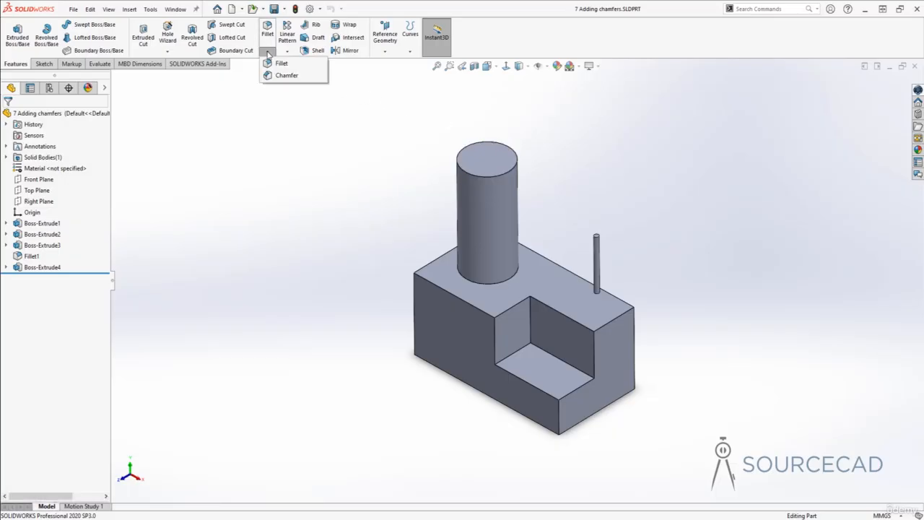
left_click(286, 75)
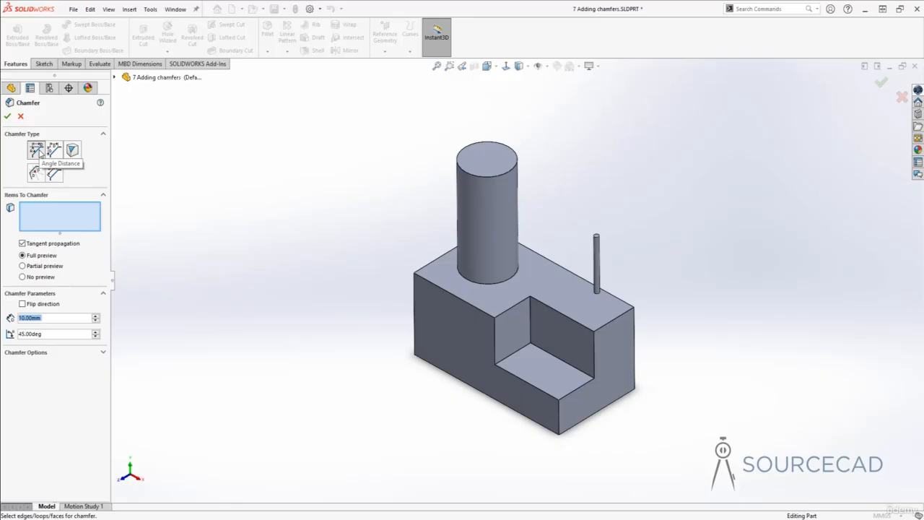
middle_click_drag(332, 356, 662, 280)
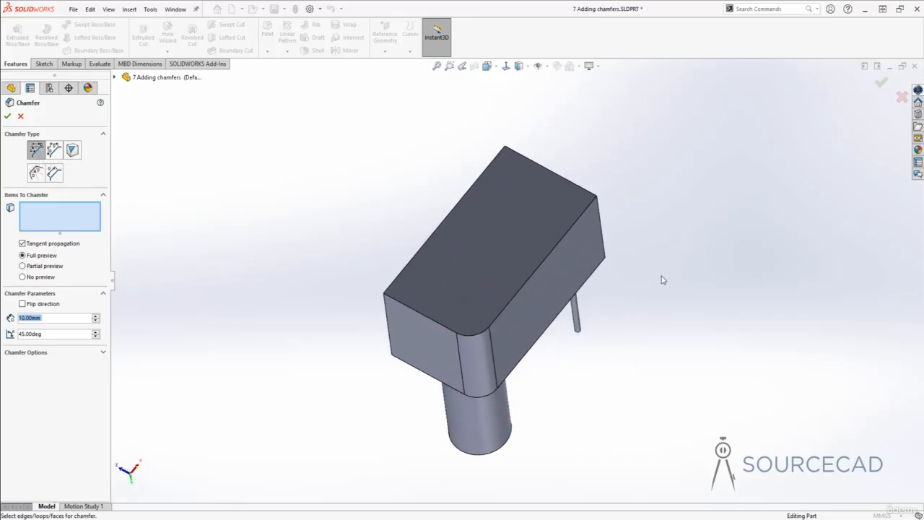
middle_click_drag(624, 228, 586, 231)
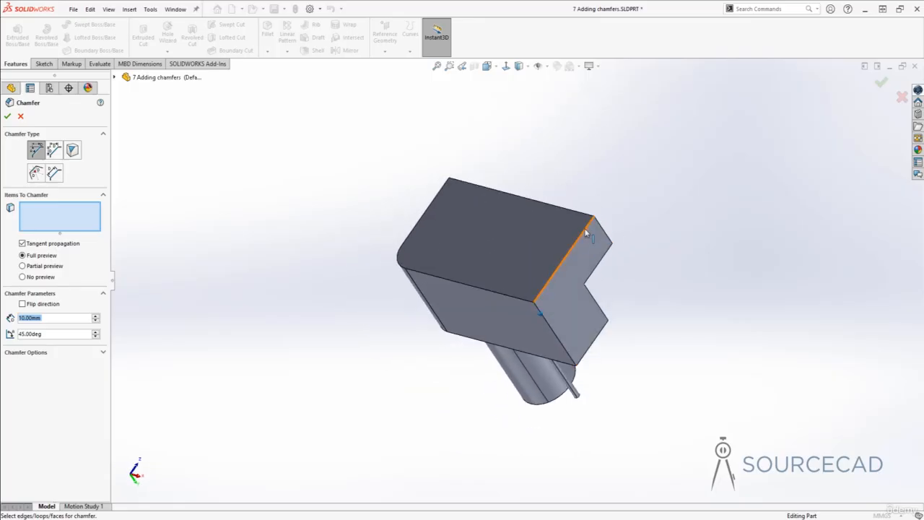
left_click(567, 262)
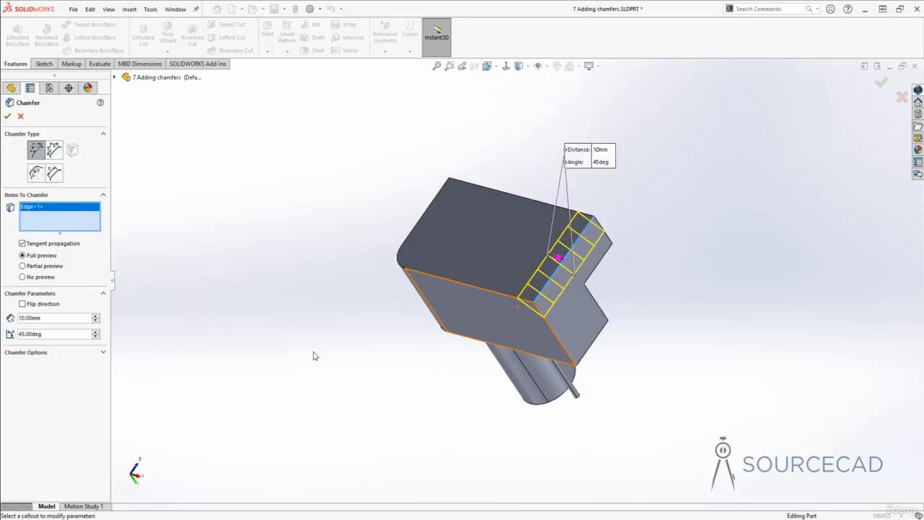
Move the chamfer callout clear of the block's corner and set the chamfer angle to 15 degrees
middle_click_drag(517, 238, 651, 216)
scroll(665, 202, "down", 3)
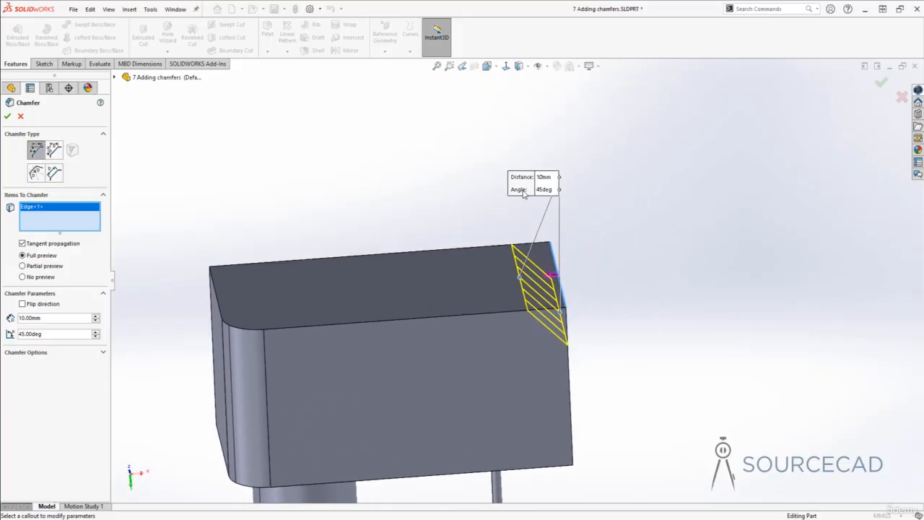
left_click_drag(530, 184, 668, 208)
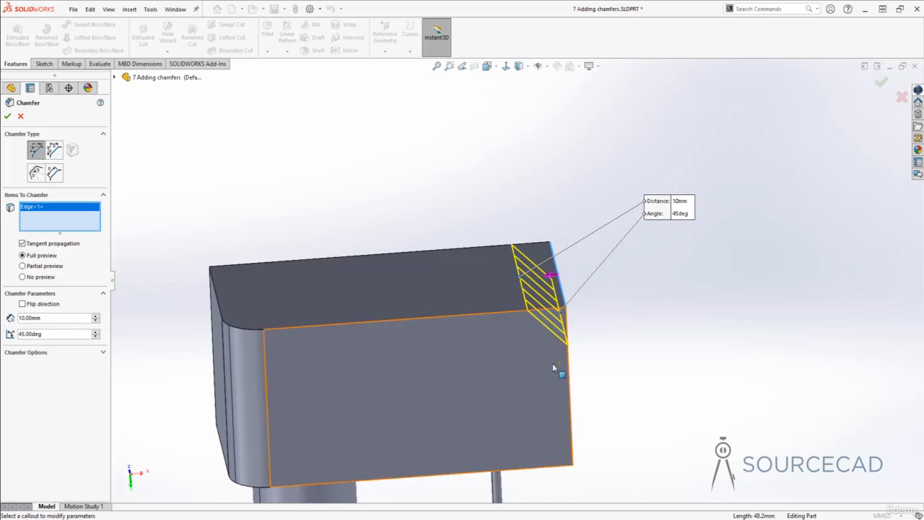
middle_click_drag(545, 316, 541, 285)
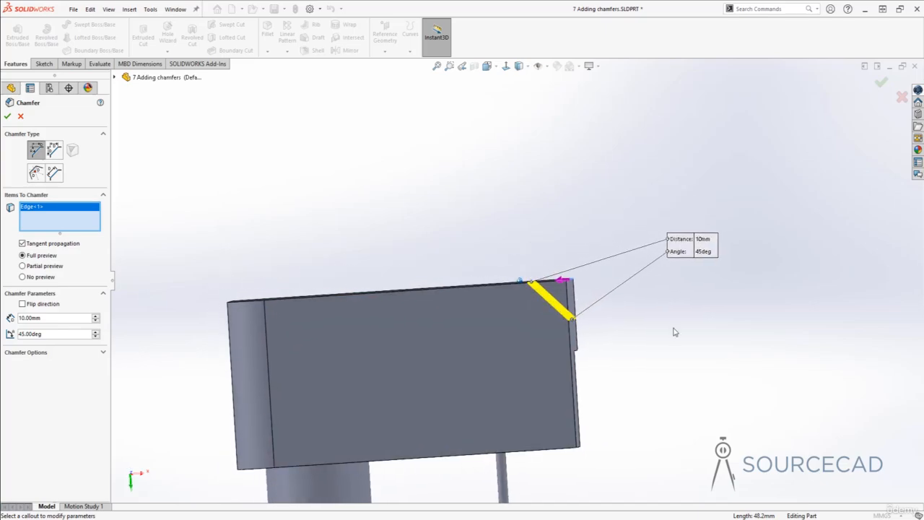
middle_click_drag(674, 332, 690, 289)
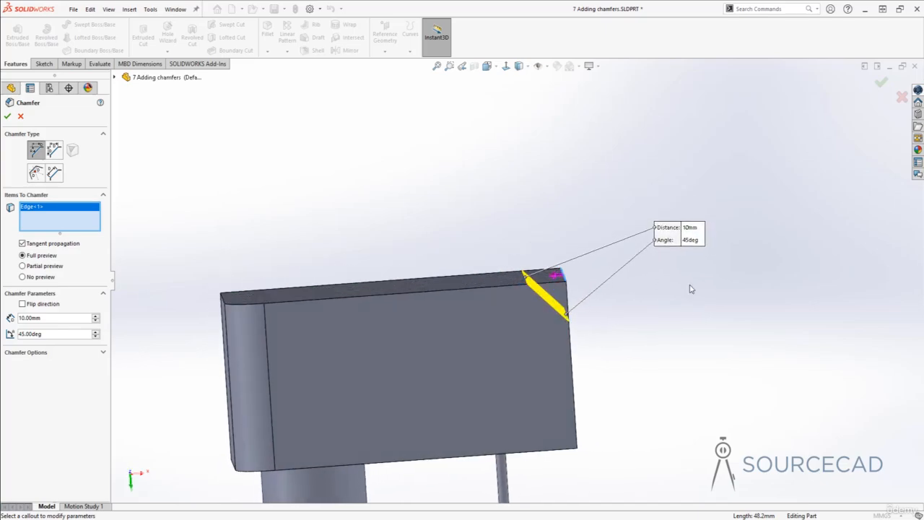
left_click(694, 241)
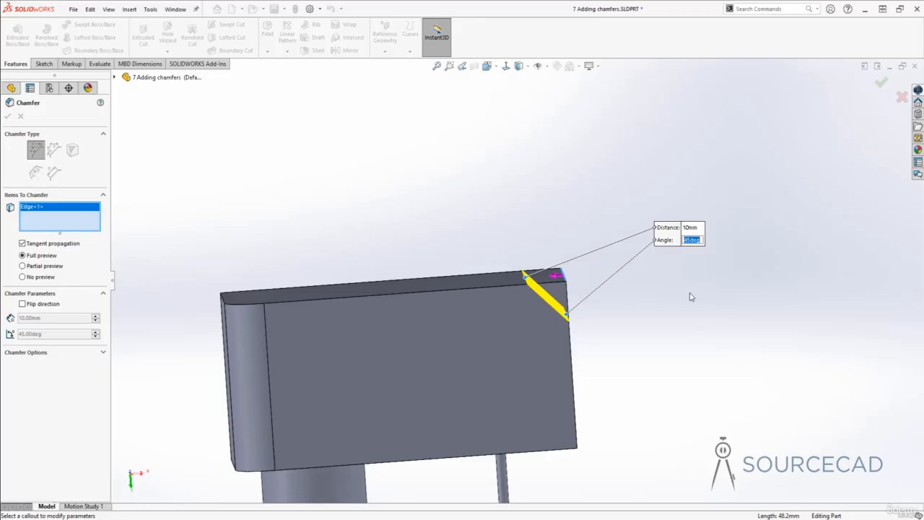
type("1")
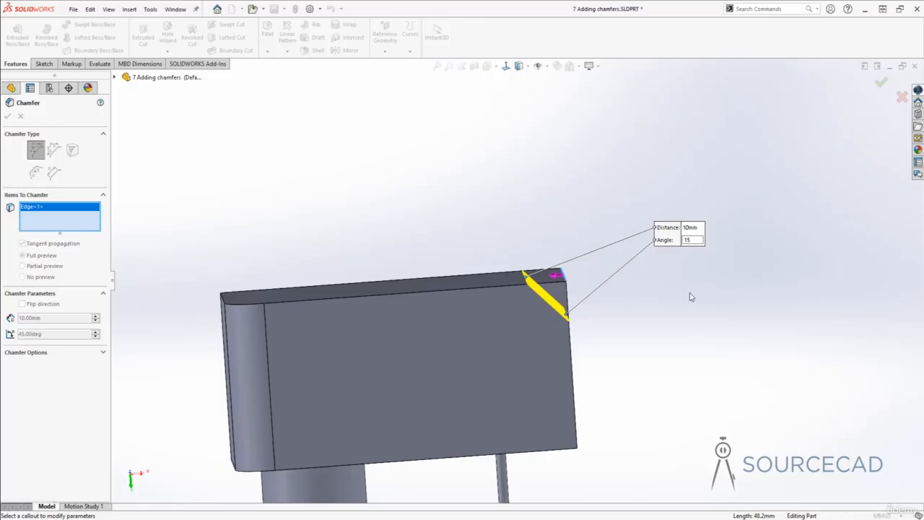
type("5")
key("Return")
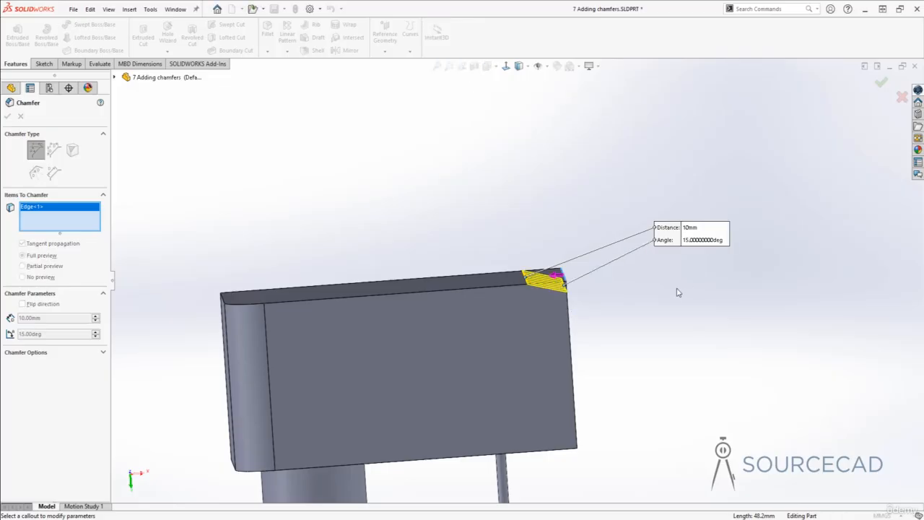
key("Tab")
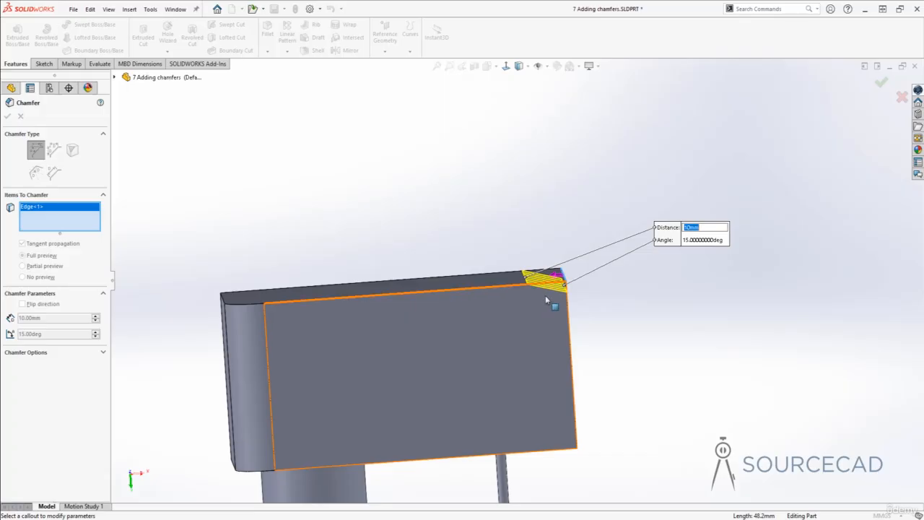
key("Return")
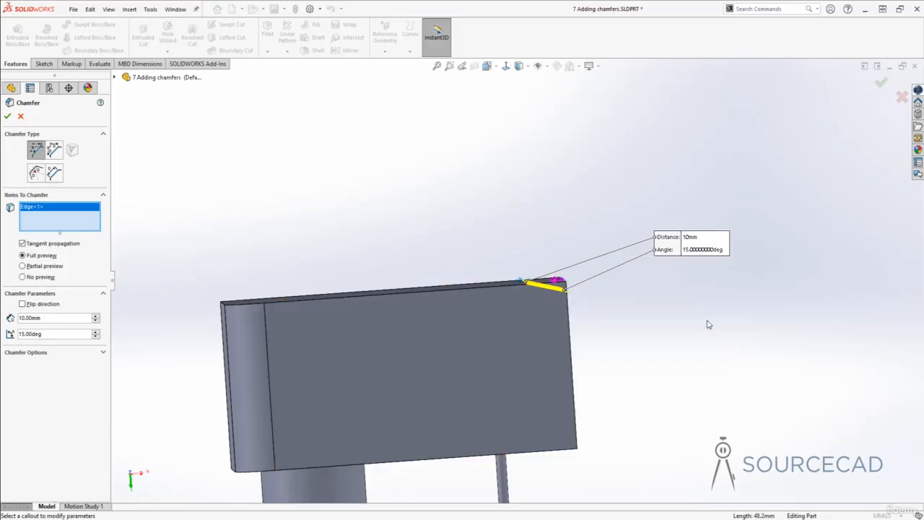
Set the chamfer distance to 12 mm and change the chamfer type to Distance Distance
key("Down")
key("Down")
key("Down")
key("Down")
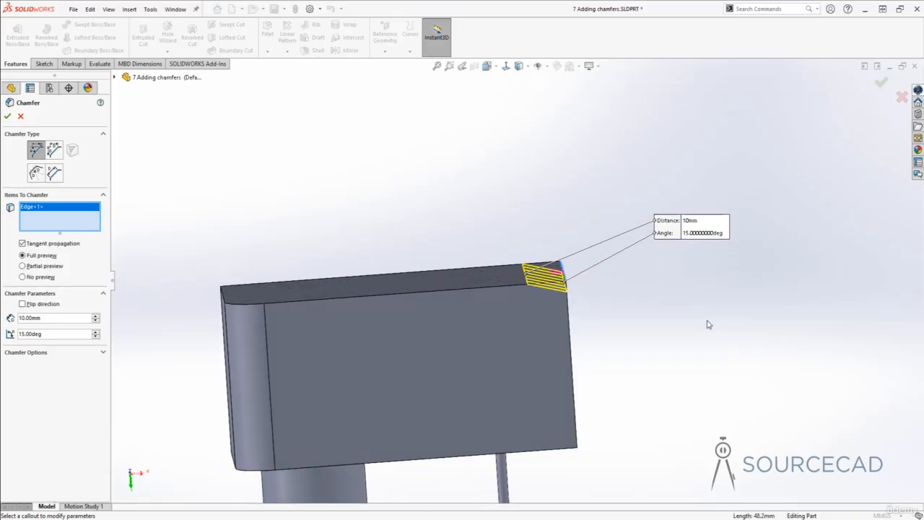
left_click(698, 223)
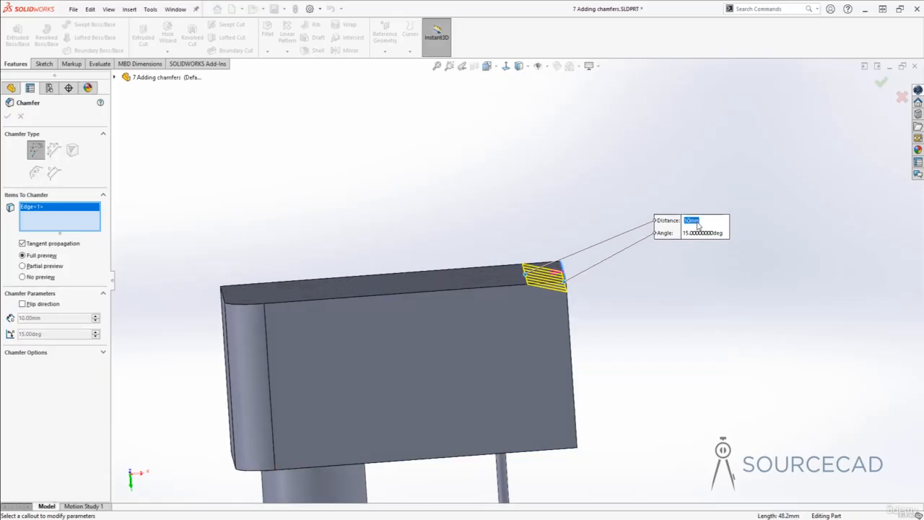
type("12")
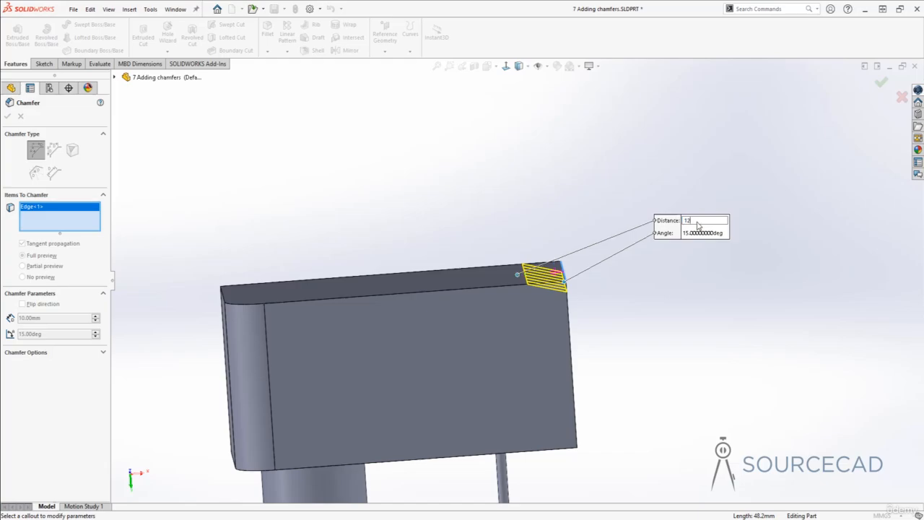
key("Return")
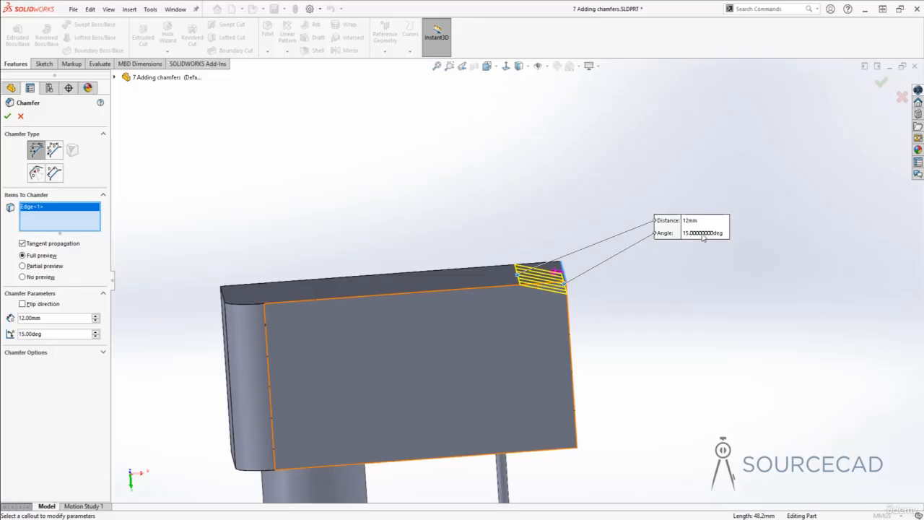
left_click(55, 150)
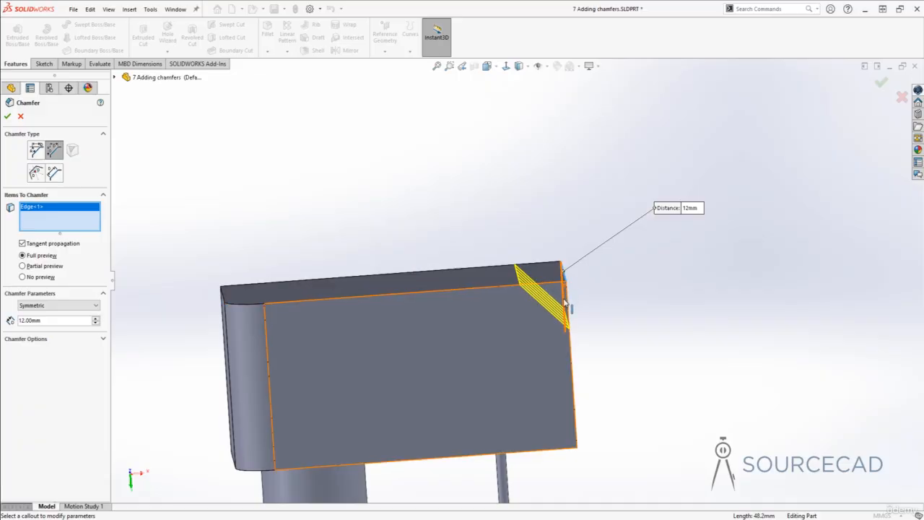
middle_click_drag(575, 322, 641, 311)
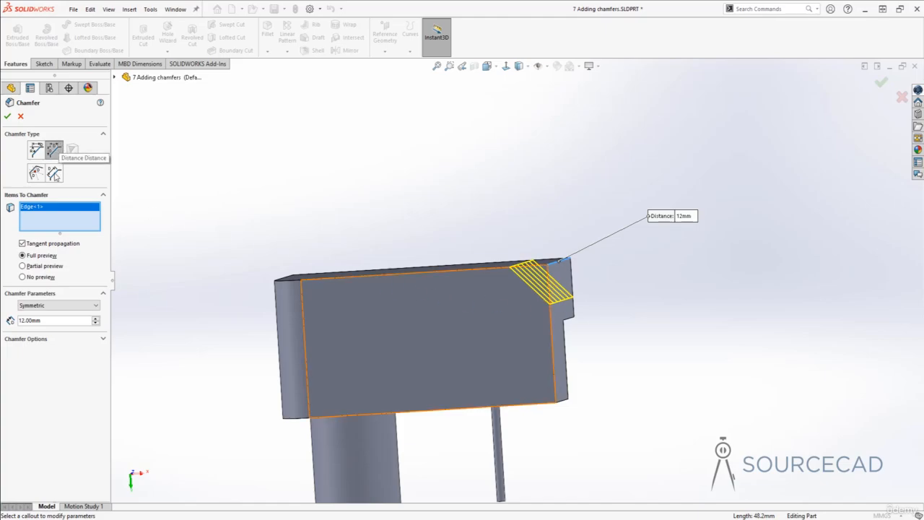
Make the edge chamfer asymmetric and set its second distance to 6 mm
left_click(40, 306)
left_click(44, 322)
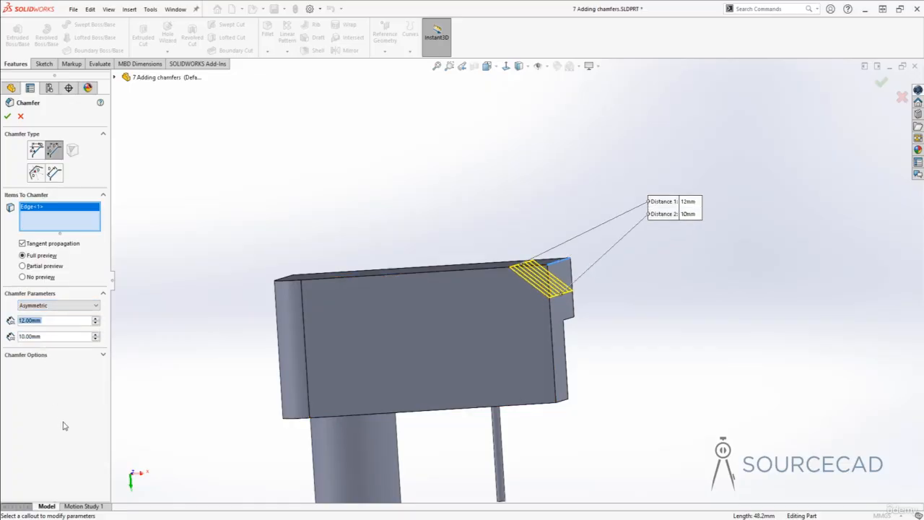
double_click(39, 336)
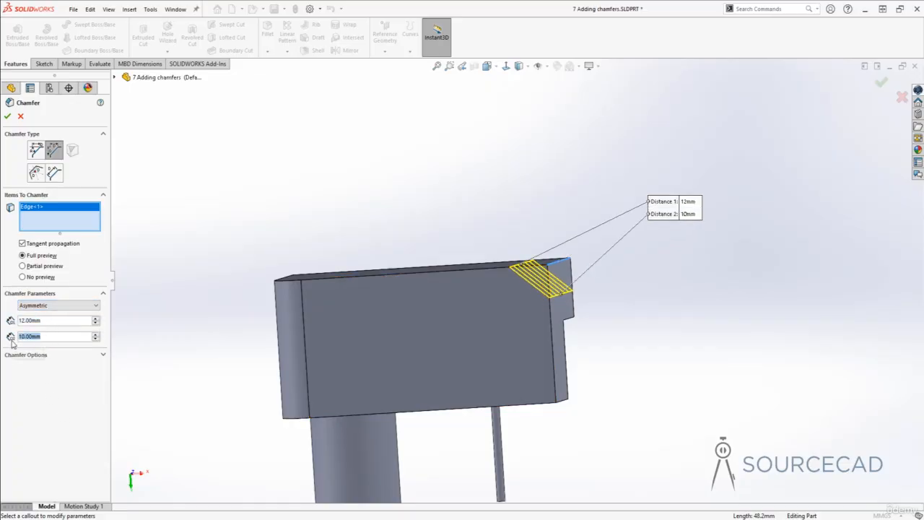
type("6")
key("Return")
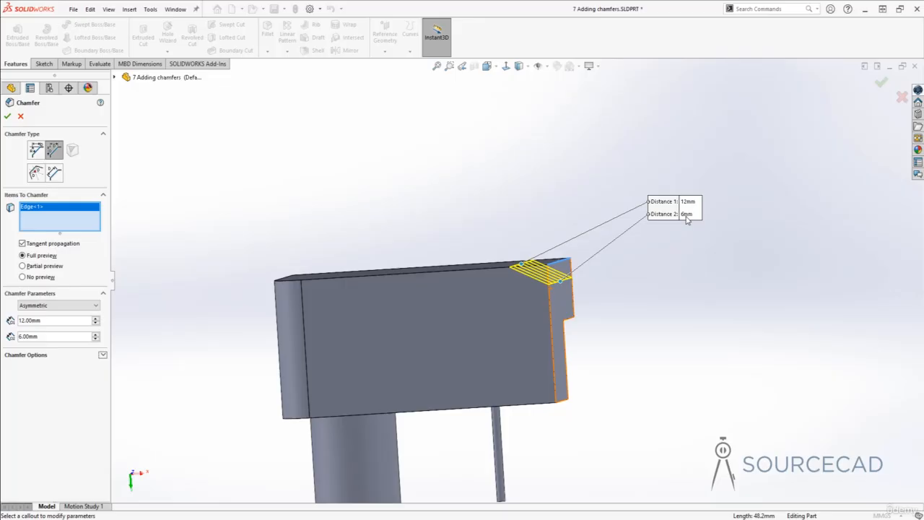
Make the edge chamfer symmetric and apply it
left_click(81, 305)
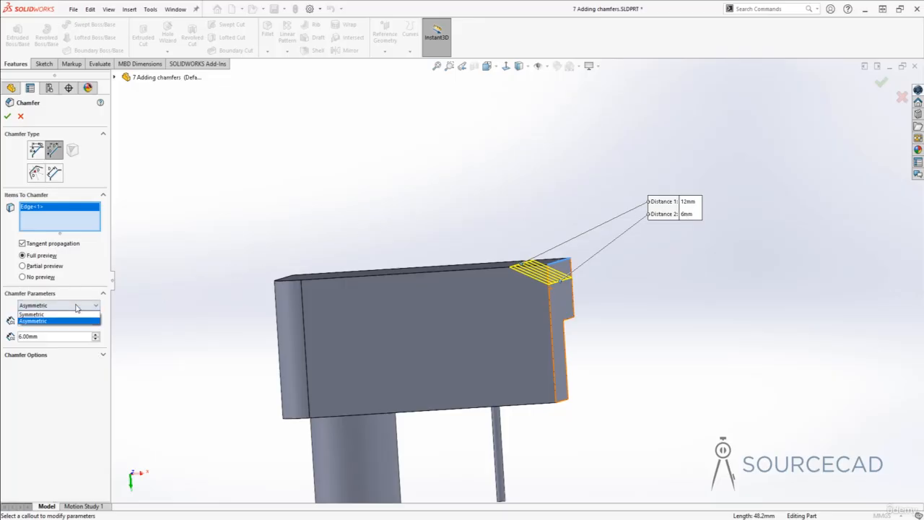
left_click(47, 314)
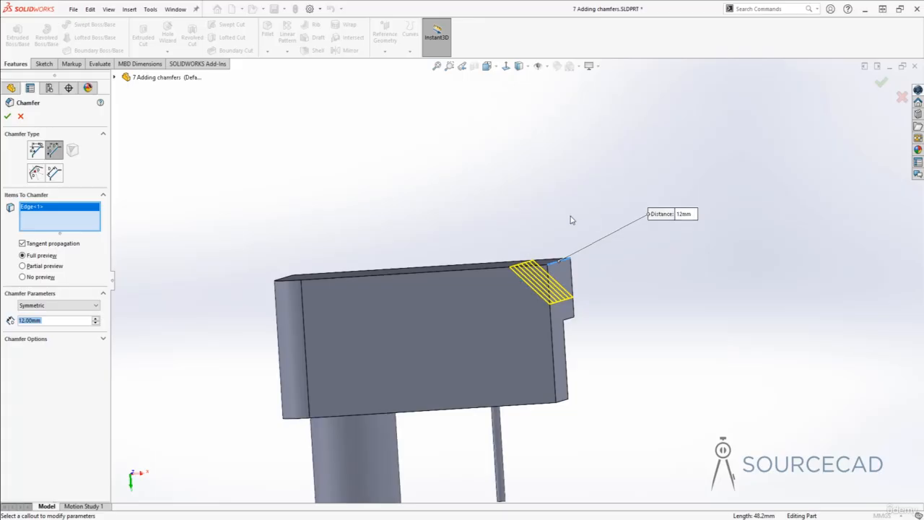
left_click(7, 115)
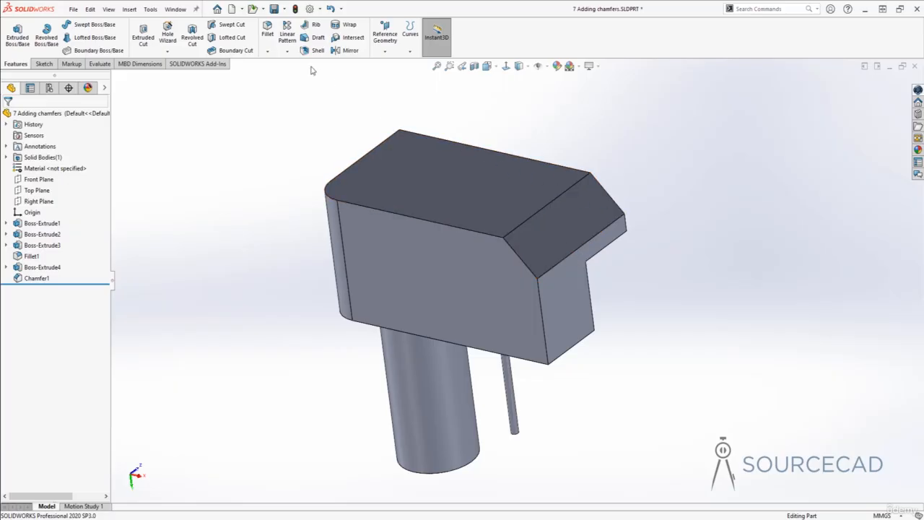
Start a new Distance Distance chamfer on the block's large front face with the stepped outline
left_click(267, 51)
left_click(281, 75)
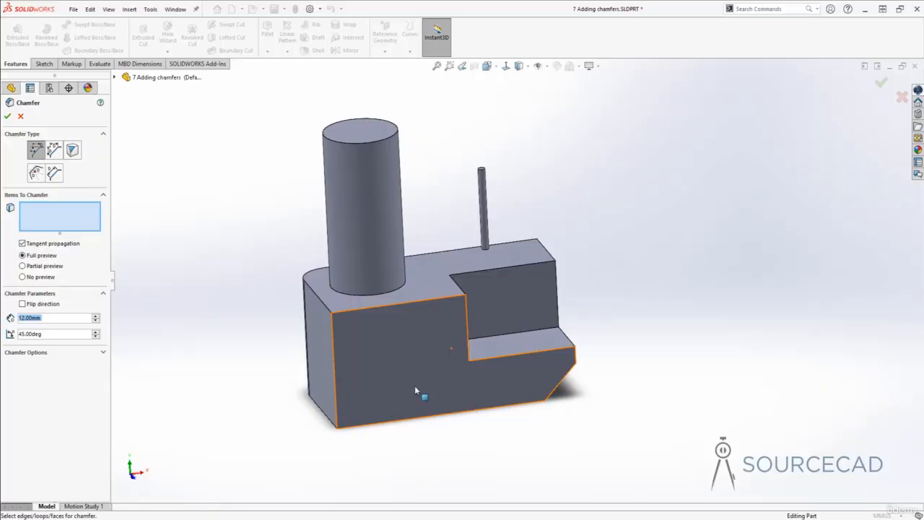
left_click(404, 345)
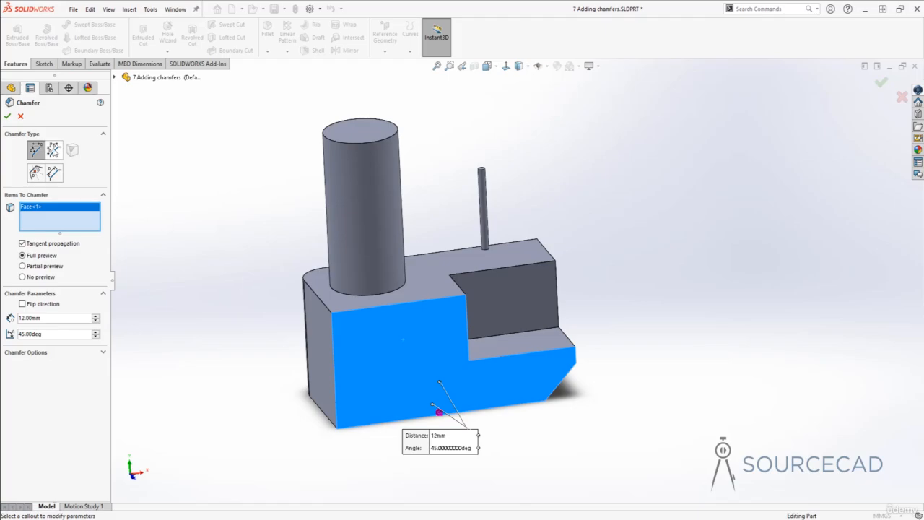
left_click(55, 149)
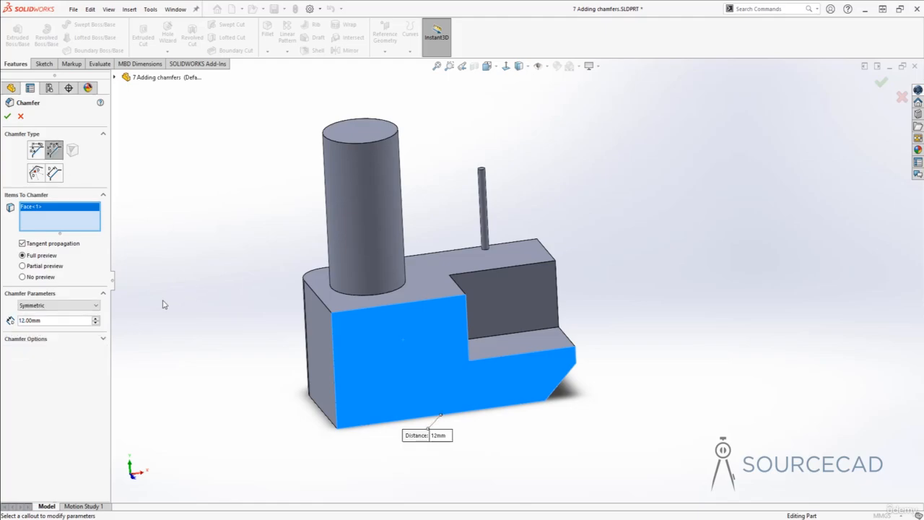
Set the face chamfer's symmetric distance to 2 mm and apply it around all the face's edges
double_click(48, 321)
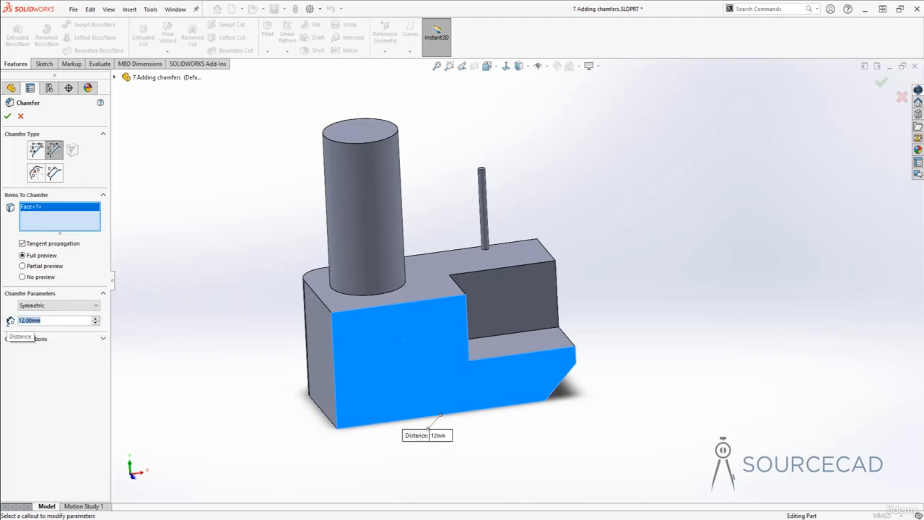
type("2")
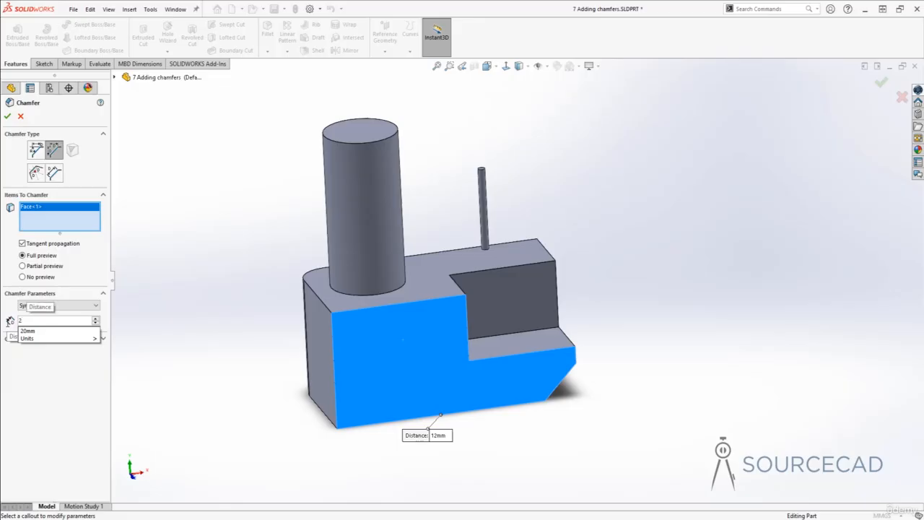
key("Return")
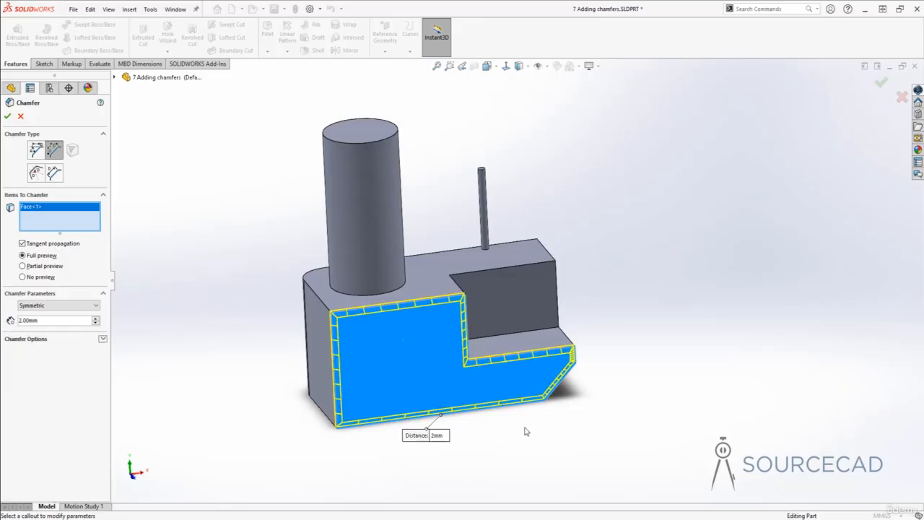
middle_click_drag(525, 431, 548, 381)
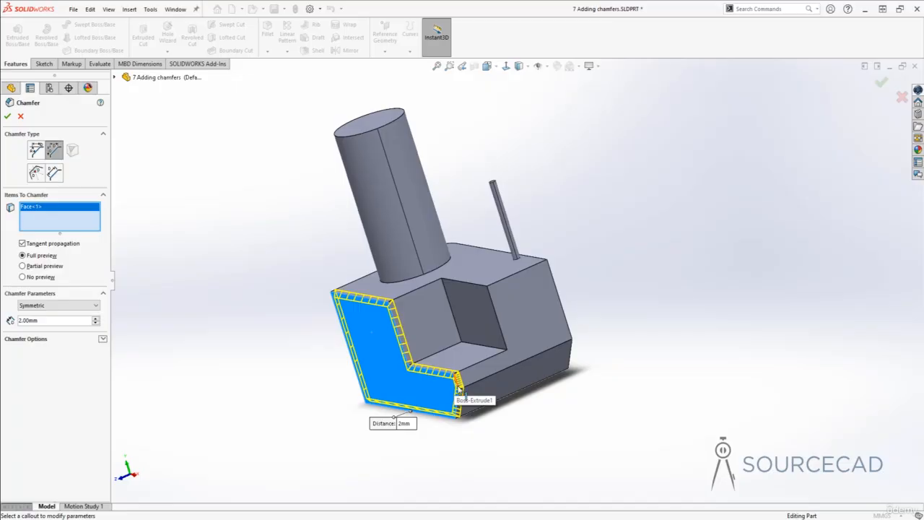
scroll(460, 390, "down", 1)
middle_click_drag(460, 390, 503, 239)
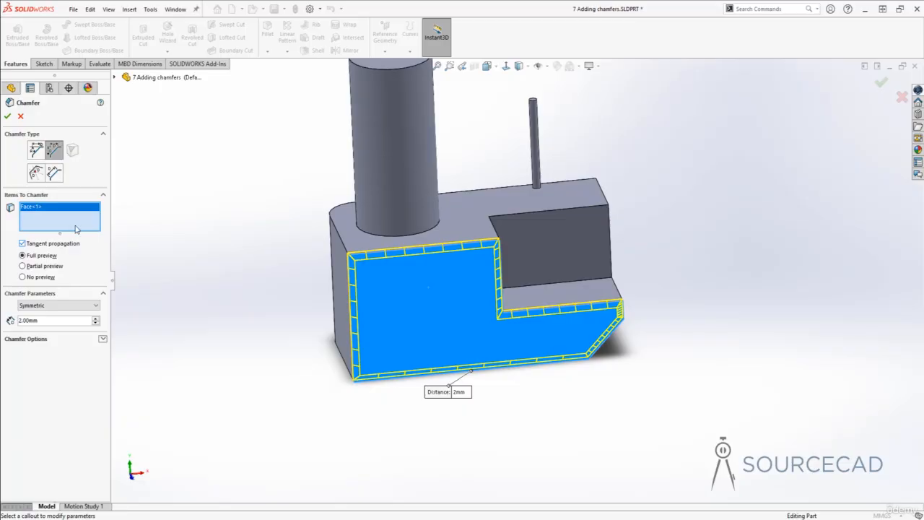
left_click(7, 117)
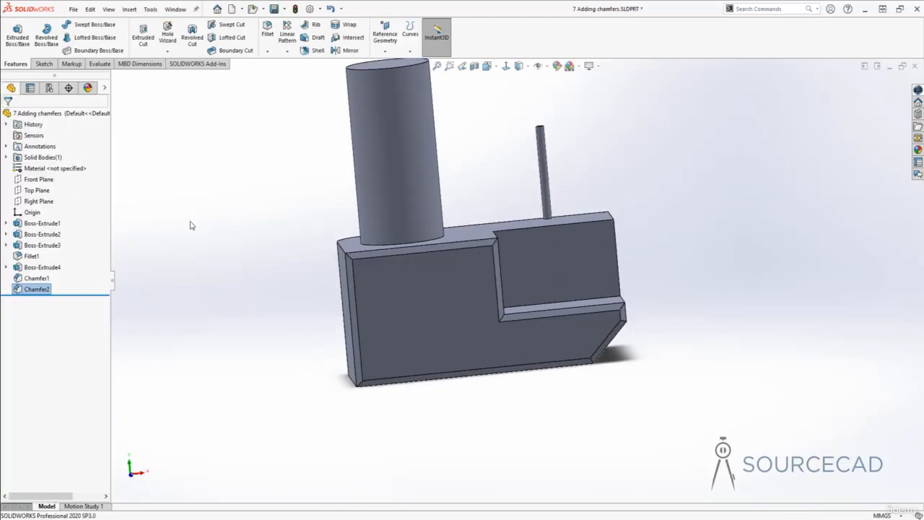
Undo the chamfer around the block's stepped front face
key("ctrl+z")
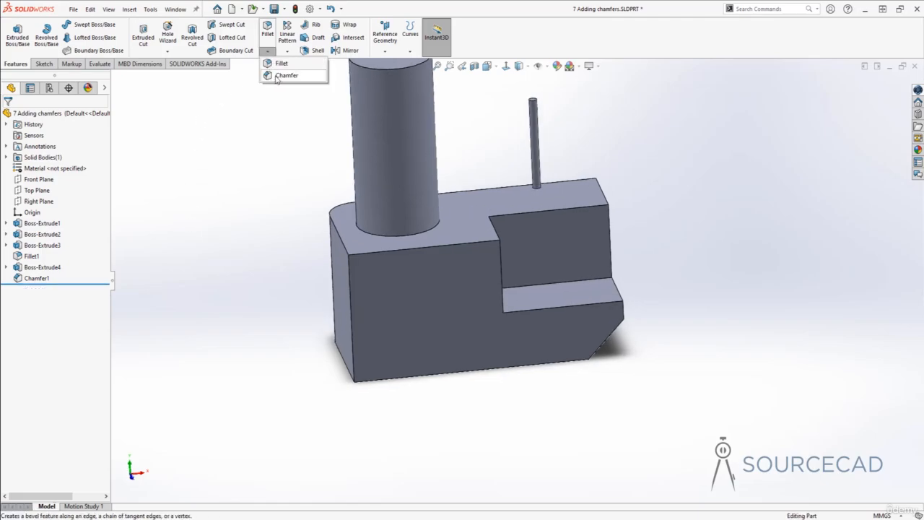
Try a 2 mm, 45° chamfer on the block's short upper end edge with tangent propagation off, and undo it
left_click(281, 75)
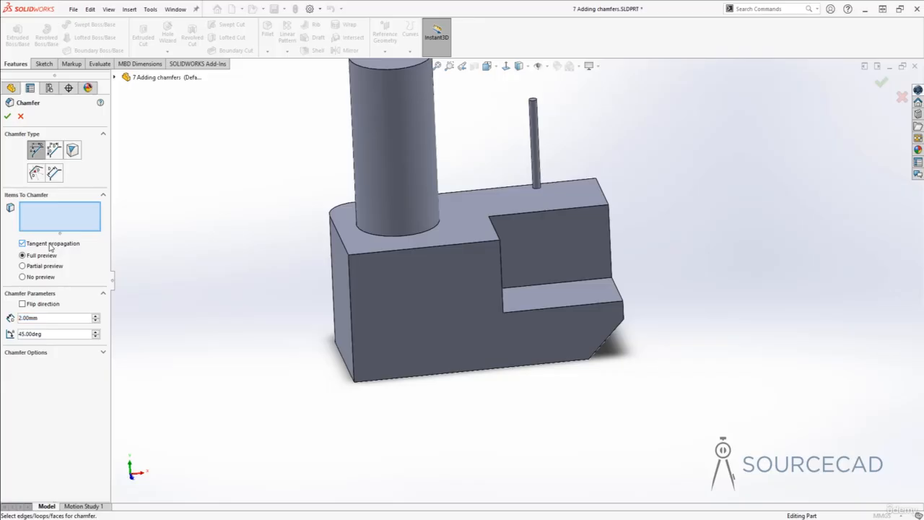
middle_click_drag(266, 315, 408, 299)
left_click(360, 269)
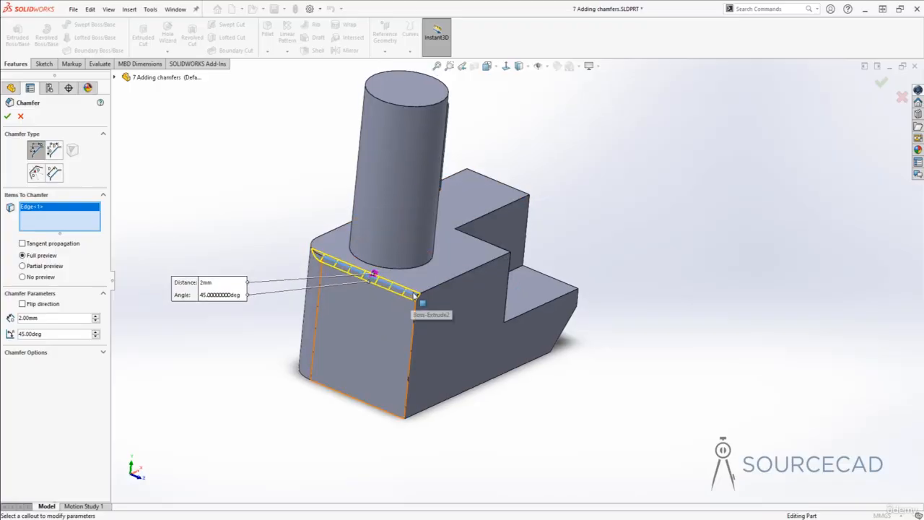
middle_click_drag(329, 267, 204, 233)
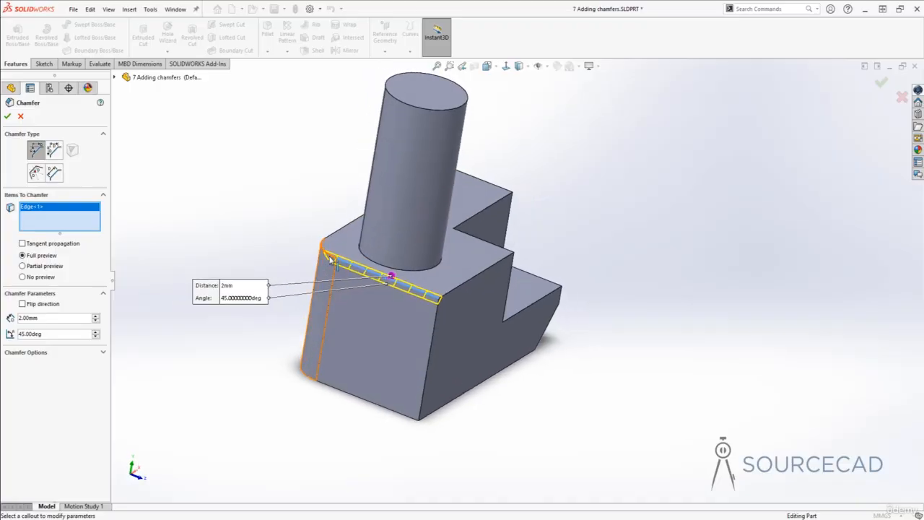
left_click(7, 115)
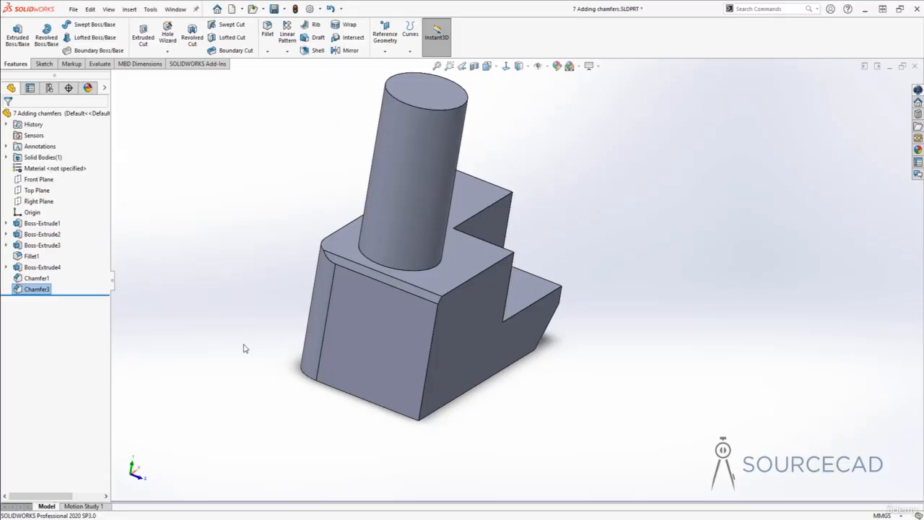
key("ctrl+z")
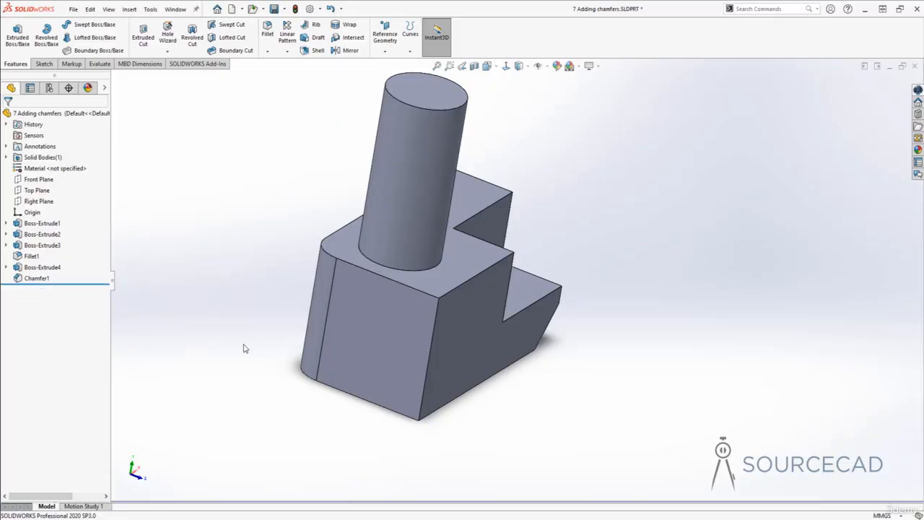
Try the 2 mm, 45° chamfer on the same upper end edge with tangent propagation on, and undo it
left_click(267, 51)
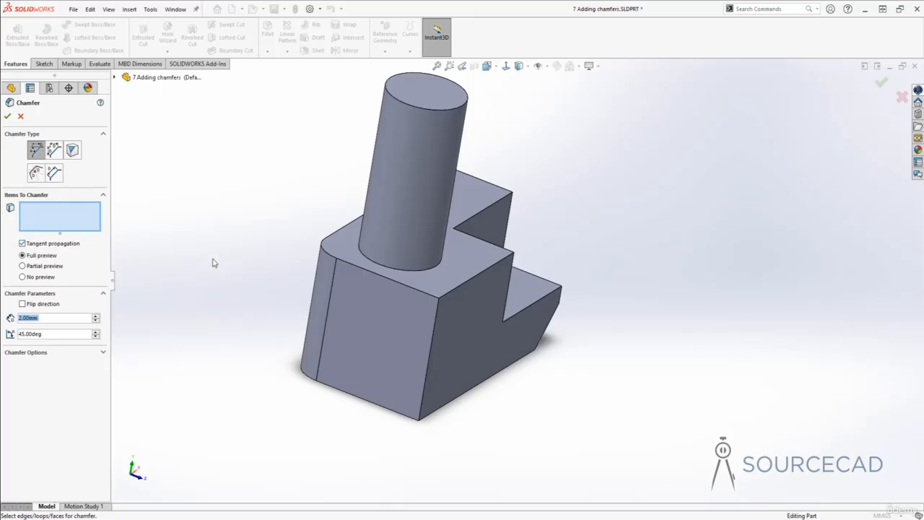
left_click(401, 291)
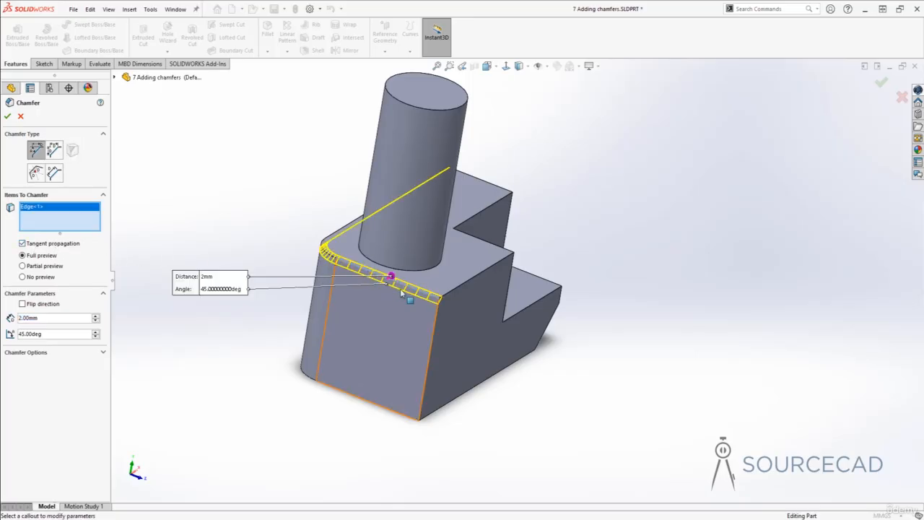
middle_click_drag(405, 289, 343, 278)
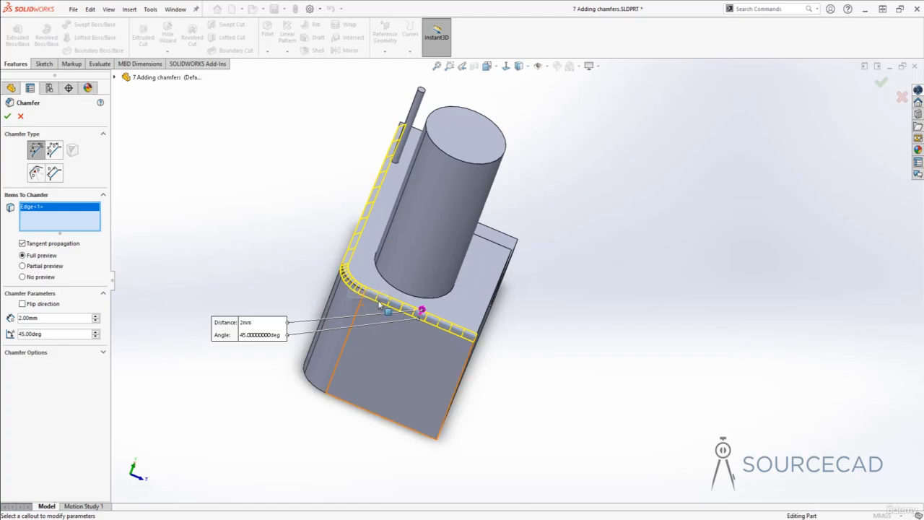
middle_click_drag(379, 305, 376, 189)
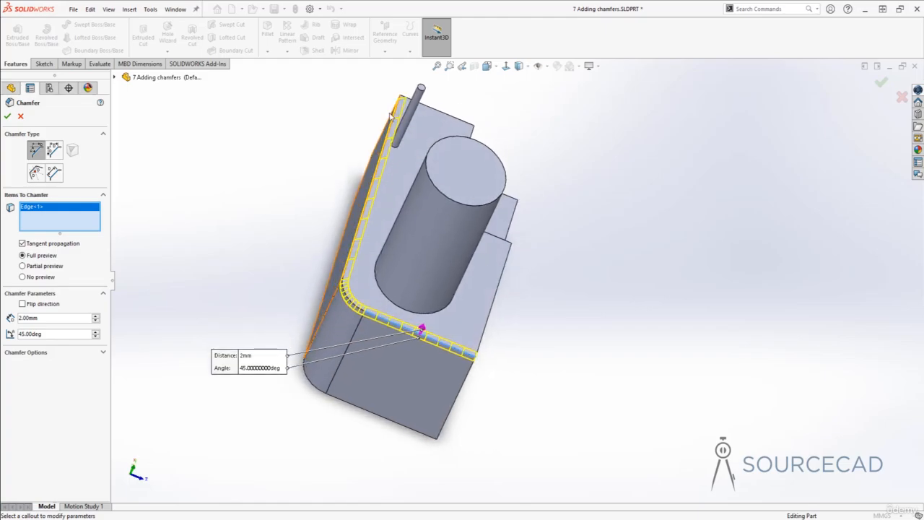
middle_click_drag(390, 115, 462, 330)
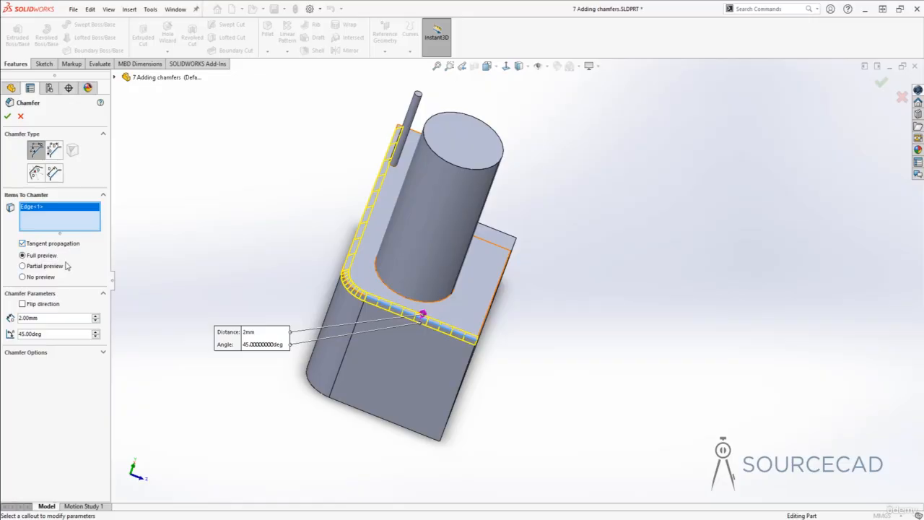
left_click(7, 116)
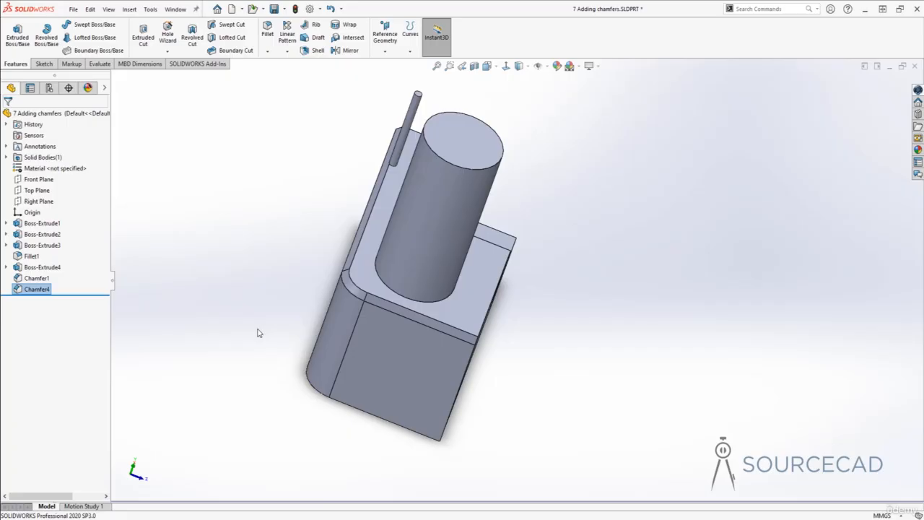
key("ctrl+z")
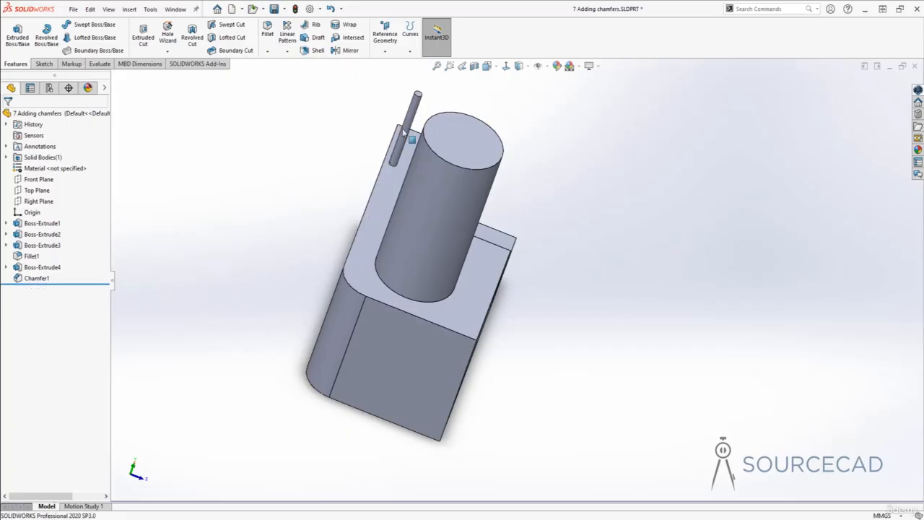
Set up a symmetric Distance Distance chamfer of 10 mm on the long upper edge beside the thin rod
middle_click_drag(415, 113, 461, 279)
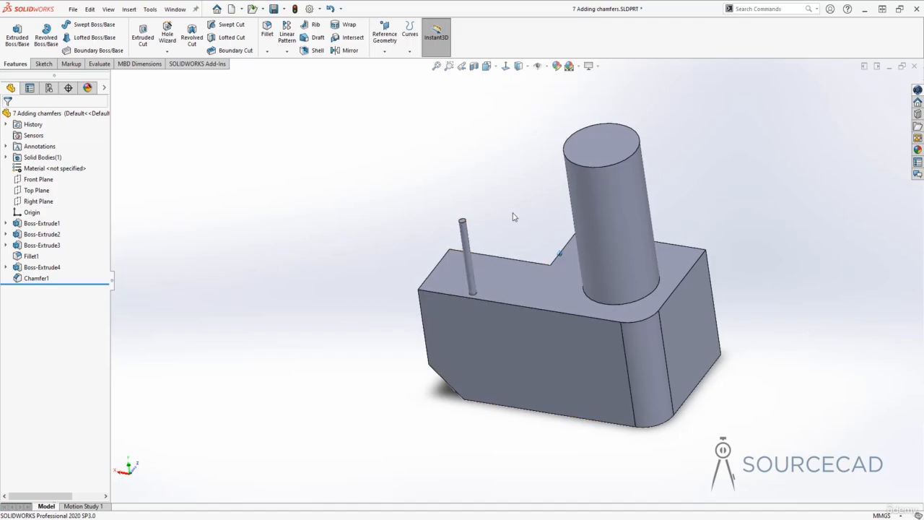
middle_click_drag(513, 213, 513, 214)
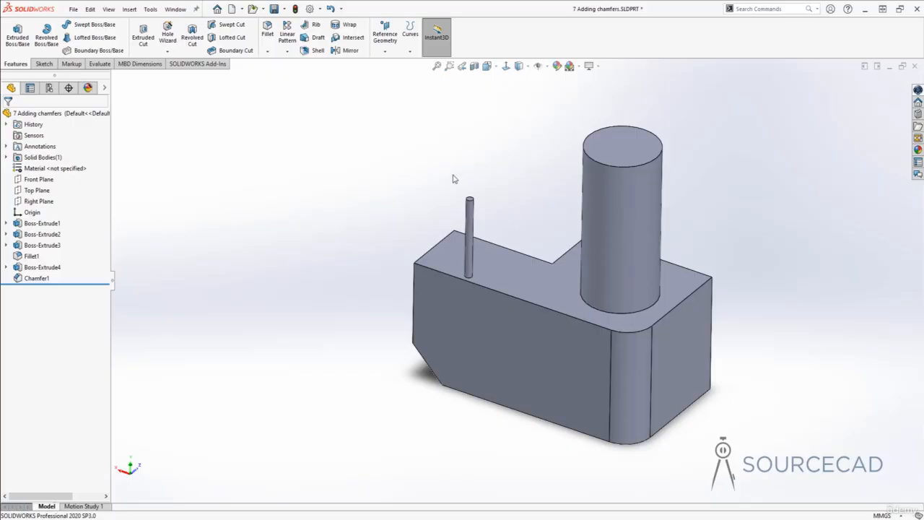
left_click(267, 52)
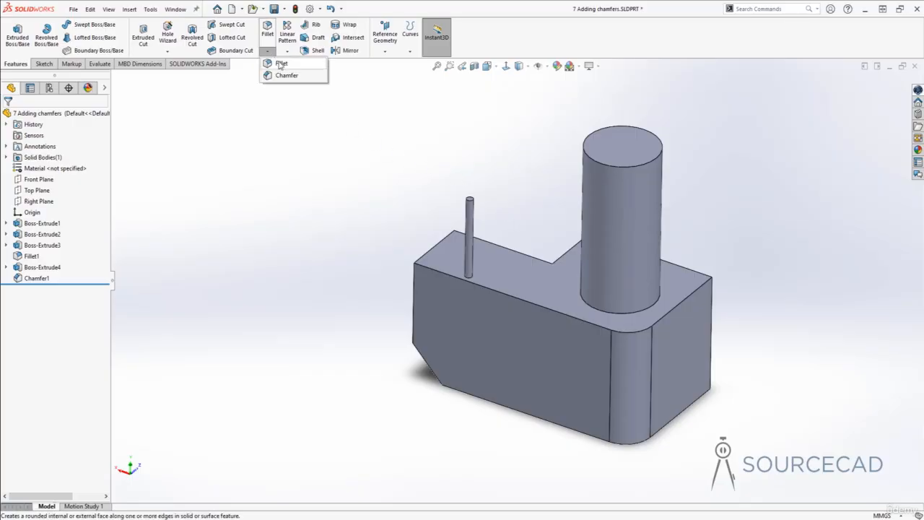
left_click(297, 76)
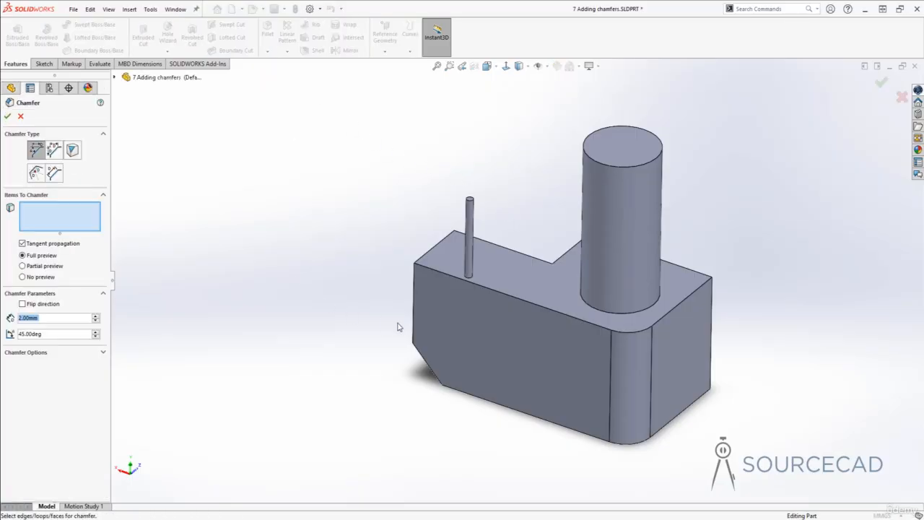
left_click(505, 293)
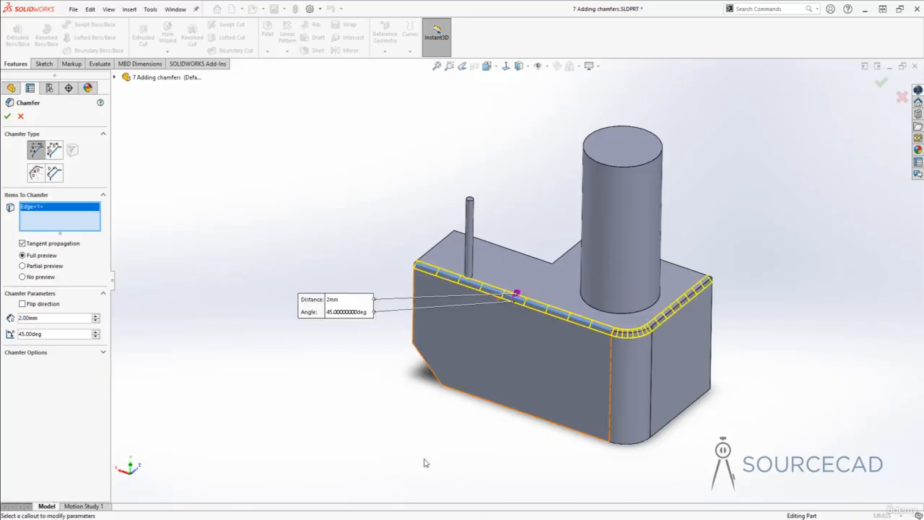
left_click(54, 149)
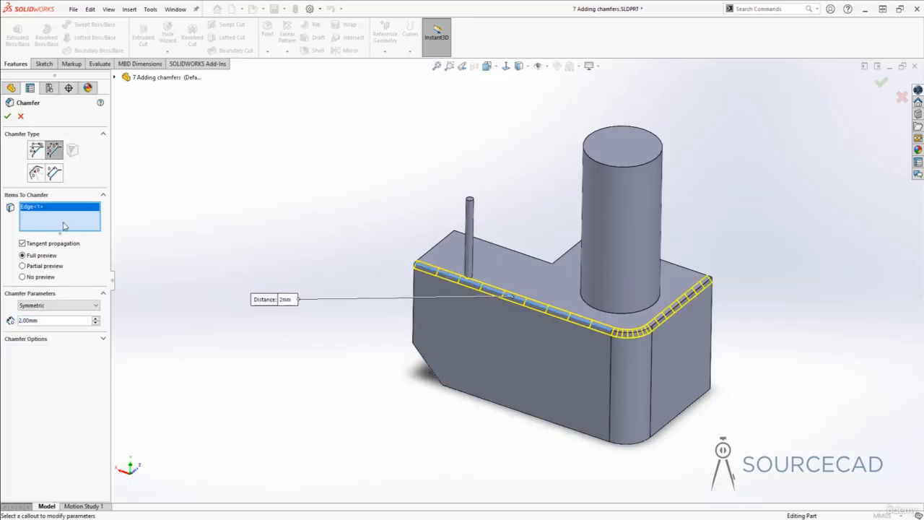
left_click_drag(48, 321, 10, 321)
type("10")
key("Return")
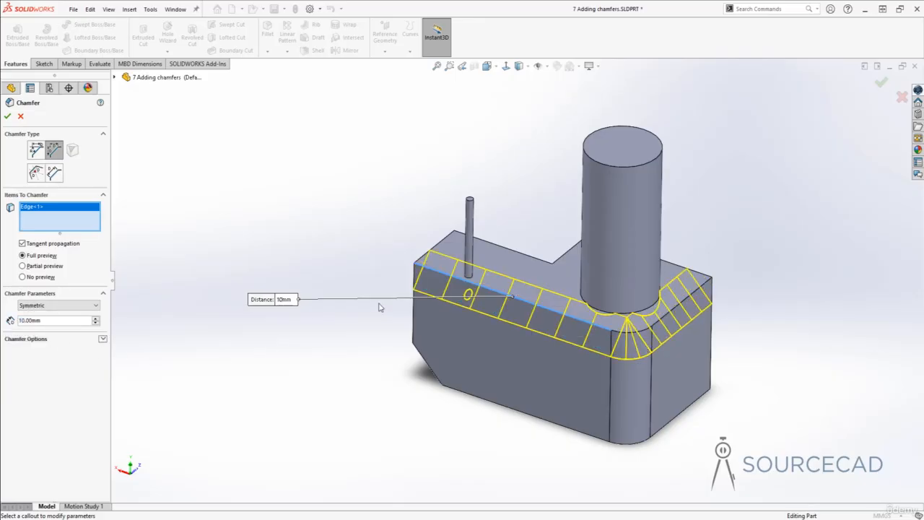
Expand the chamfer options, apply the long-edge chamfer with Keep features enabled, and undo it
middle_click_drag(377, 305, 472, 297)
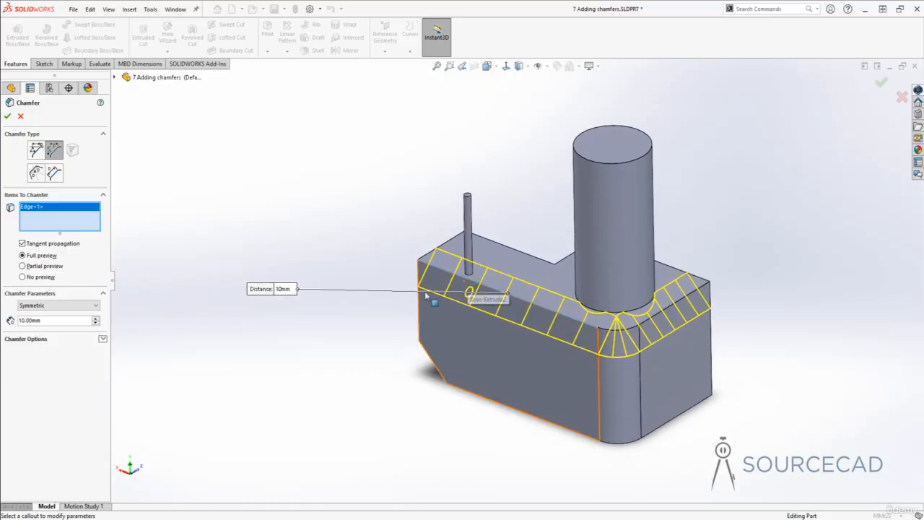
left_click(103, 340)
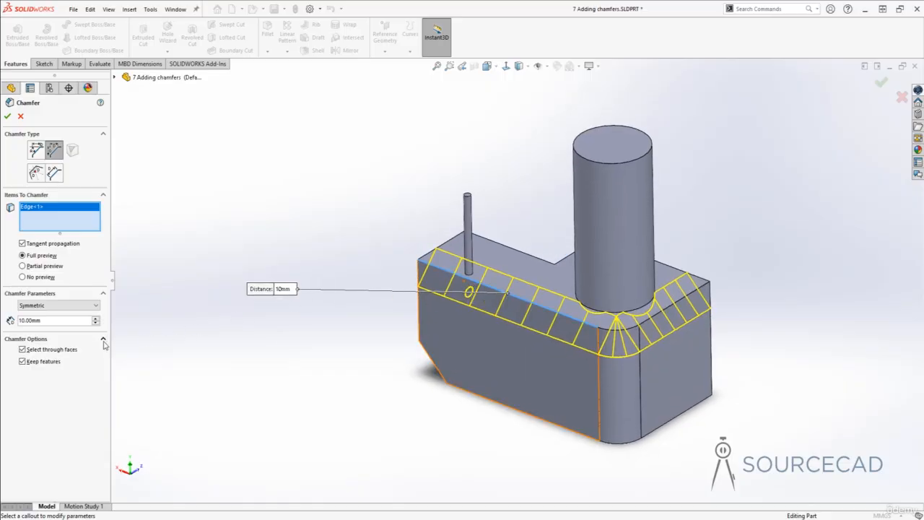
left_click(36, 365)
left_click(47, 364)
left_click(7, 116)
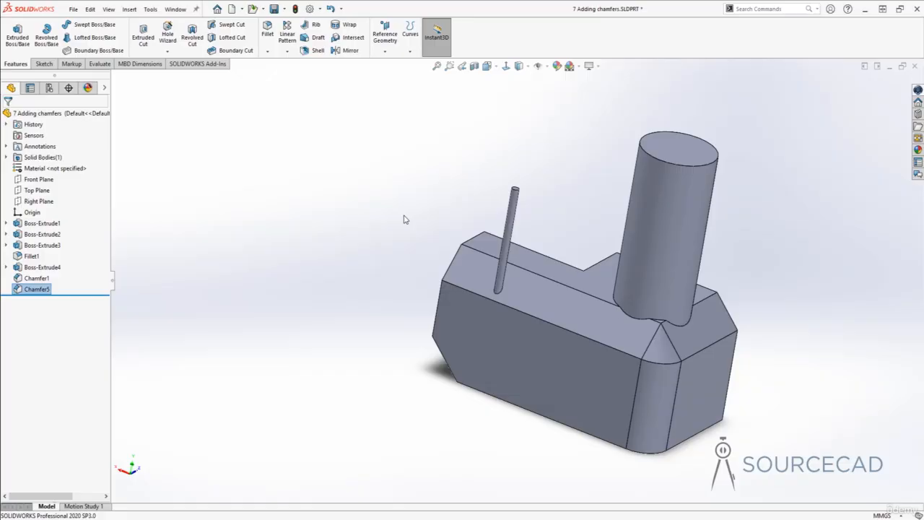
key("ctrl+z")
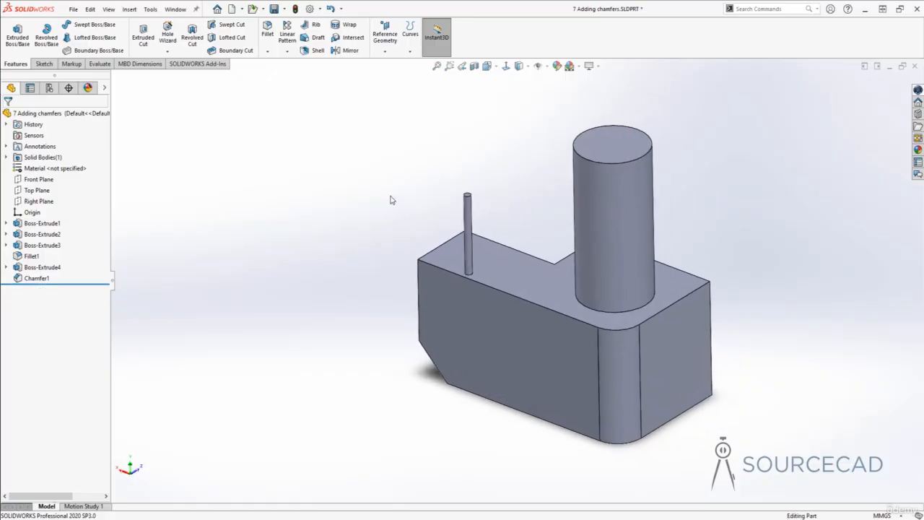
Start a Vertex chamfer on the block's sharp lower corner at the end below the large cylinder
left_click(267, 51)
left_click(279, 73)
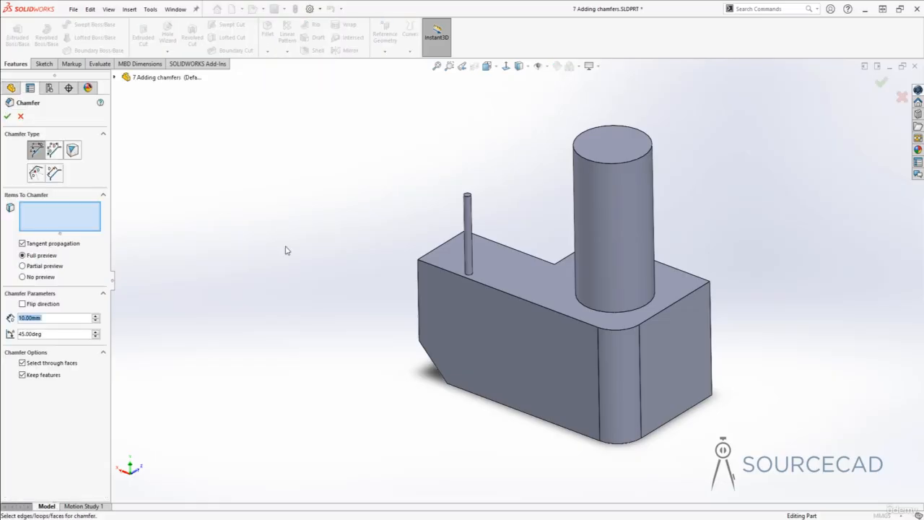
left_click(73, 151)
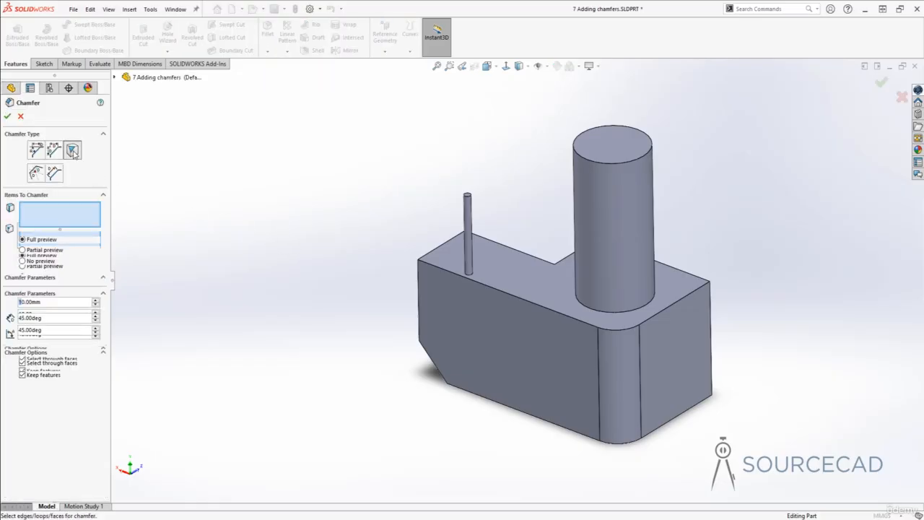
middle_click_drag(238, 288, 336, 364)
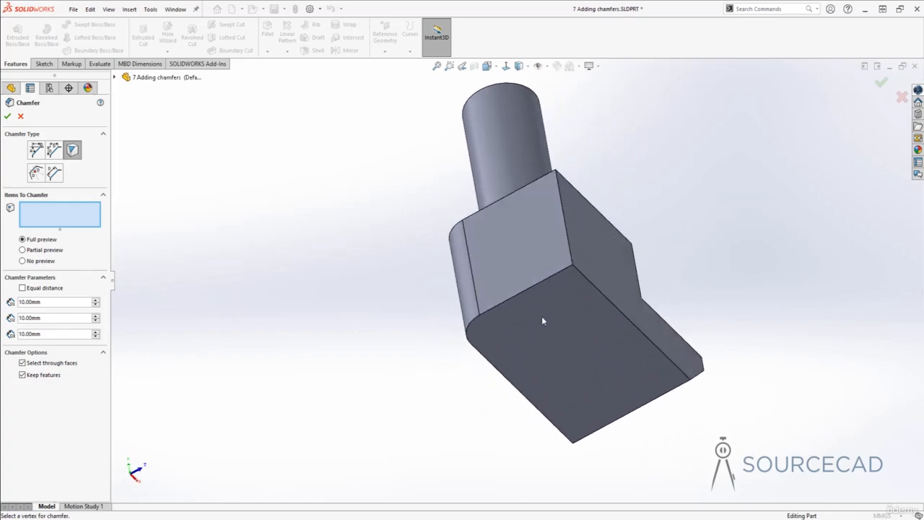
left_click(570, 265)
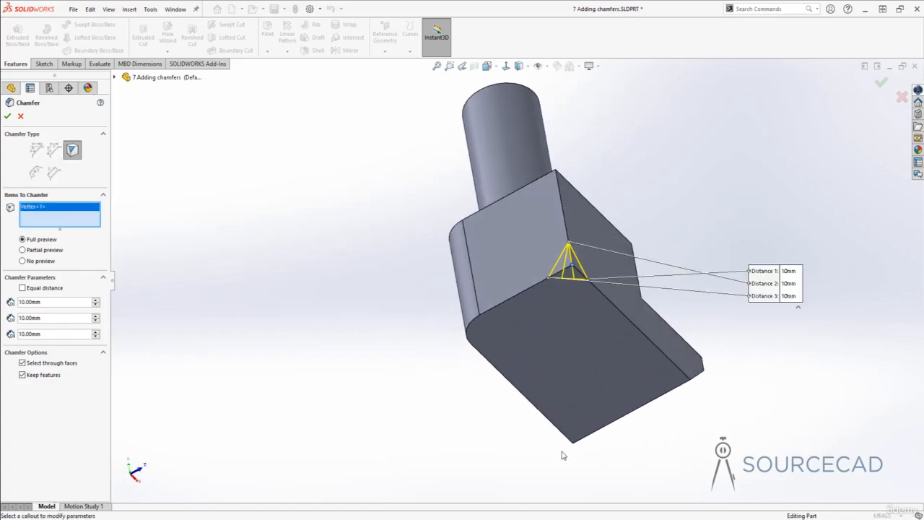
Set the vertex chamfer's first distance to 5 mm and second distance to 12 mm, and apply it
middle_click_drag(563, 455, 605, 404)
left_click_drag(705, 206, 667, 159)
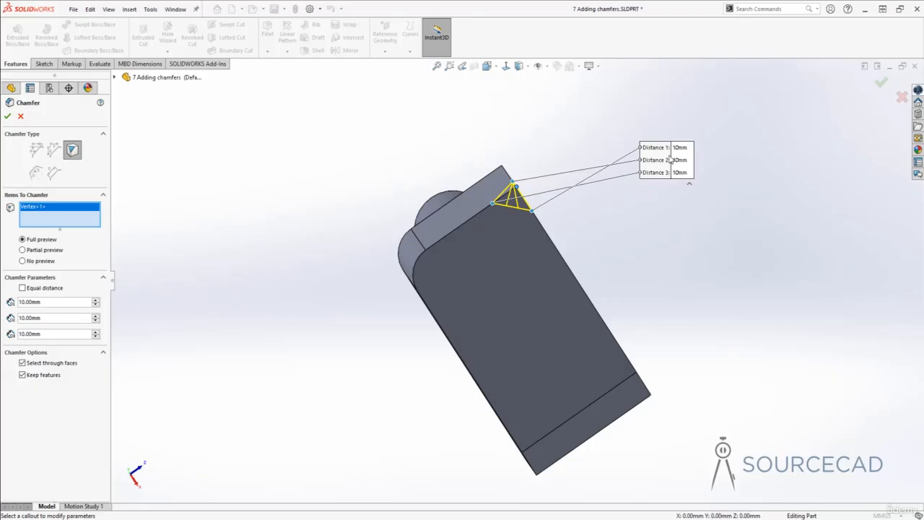
double_click(43, 302)
type("5")
key("Tab")
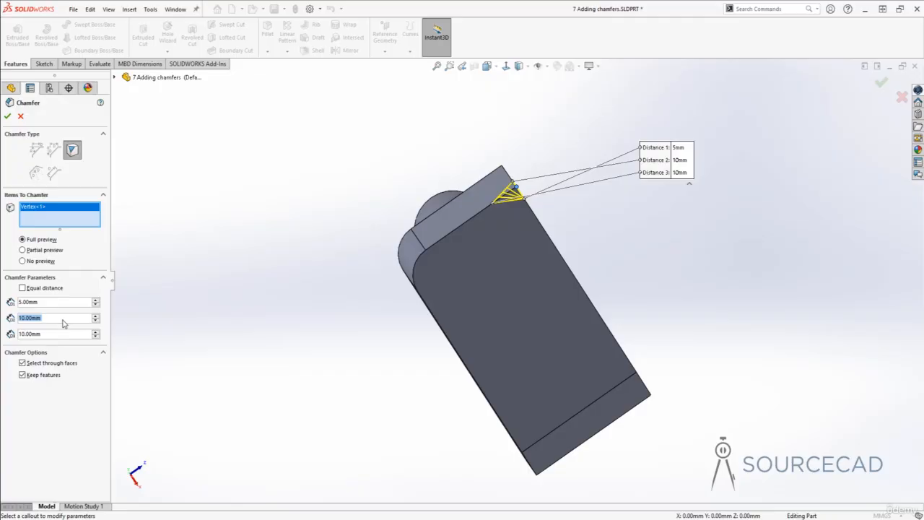
type("12")
key("Tab")
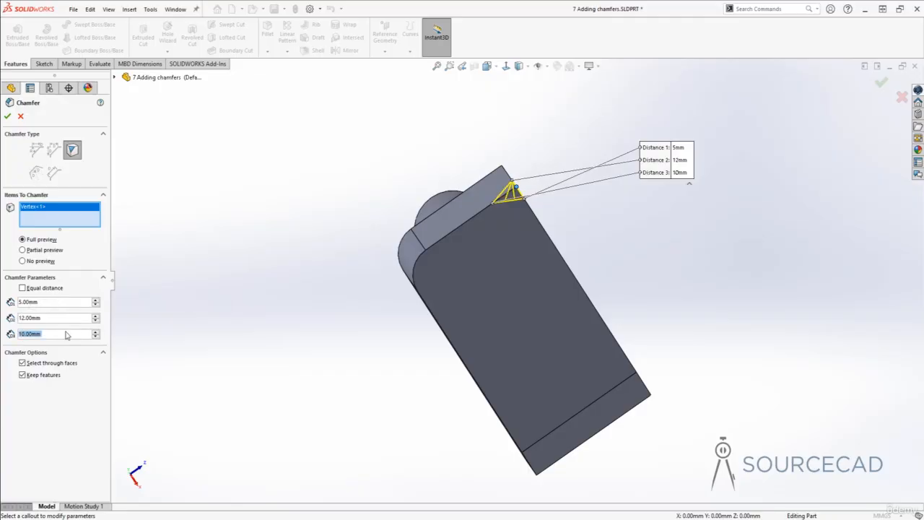
middle_click_drag(541, 251, 496, 309)
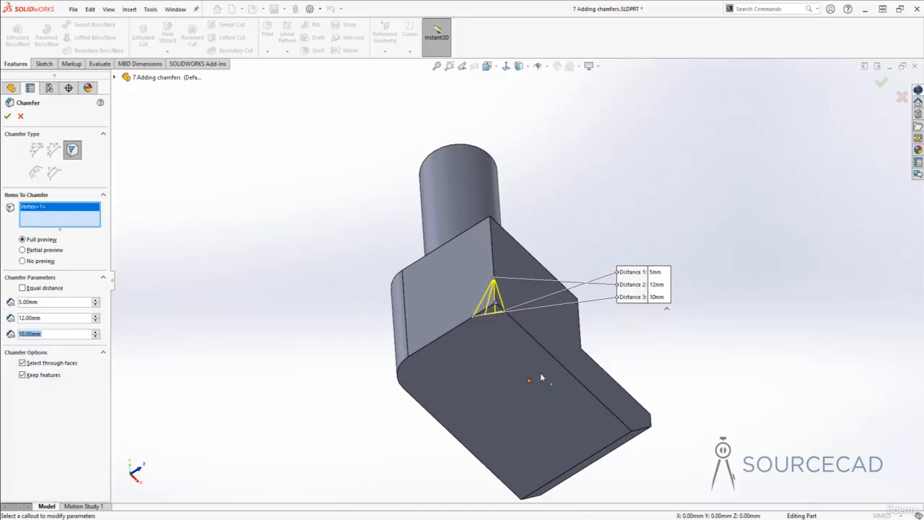
left_click(8, 116)
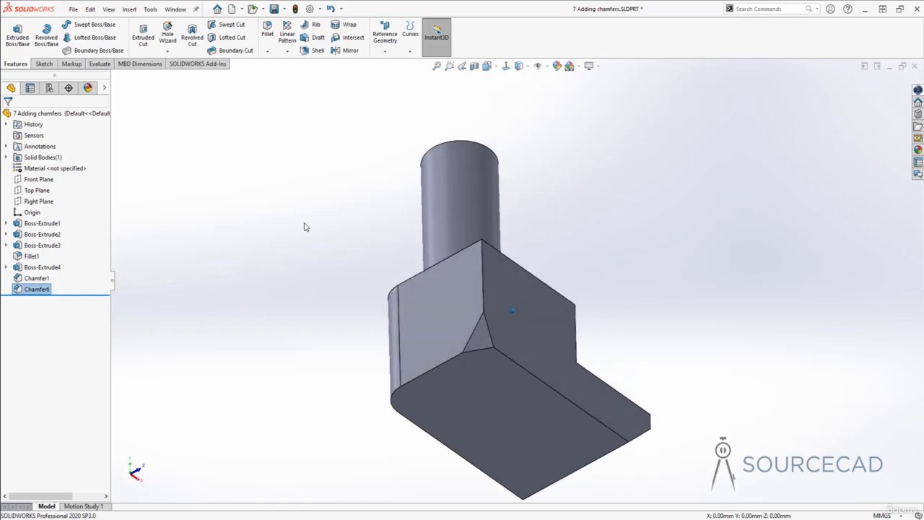
Set up a symmetric Offset Face chamfer of 10 mm on the block's upper side edge beside the large cylinder
left_click(267, 51)
left_click(280, 75)
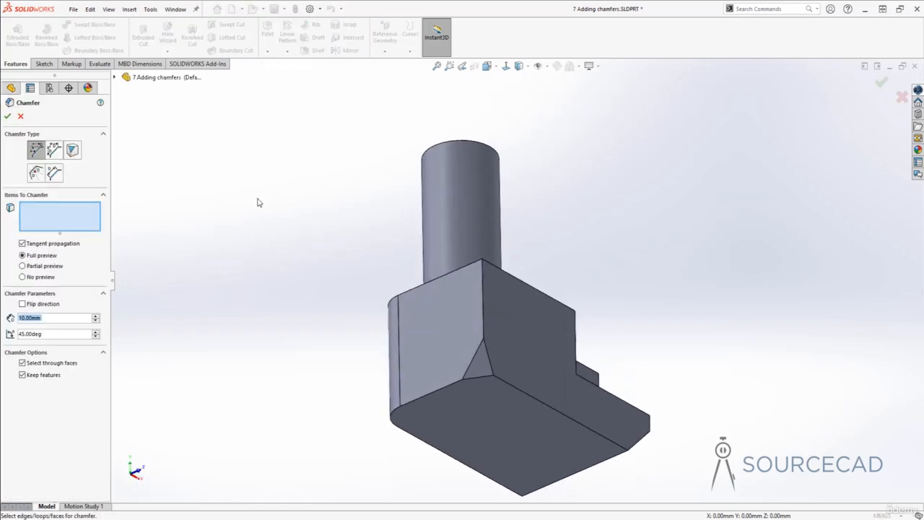
left_click(36, 173)
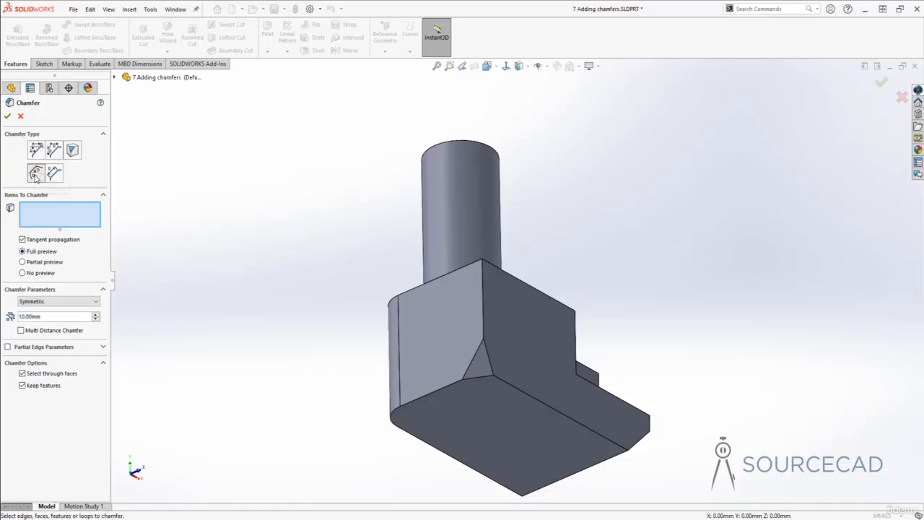
middle_click_drag(273, 294, 272, 315)
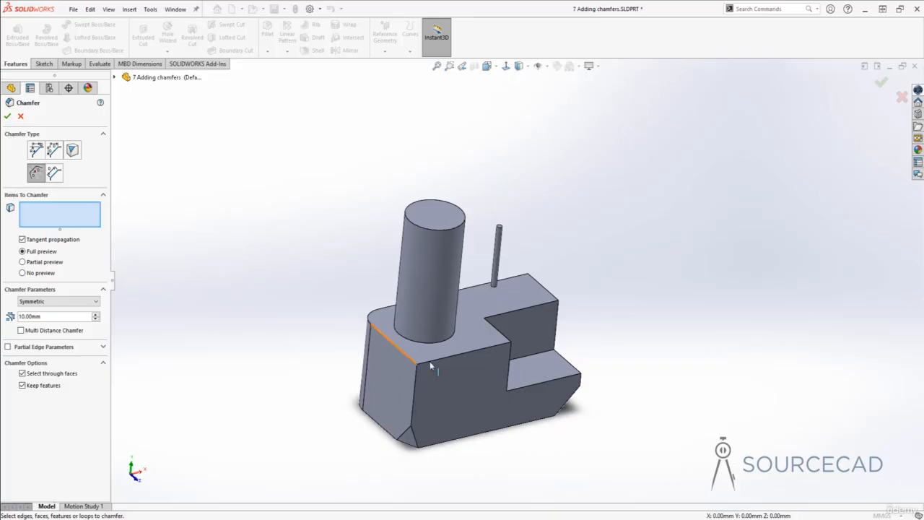
left_click(462, 355)
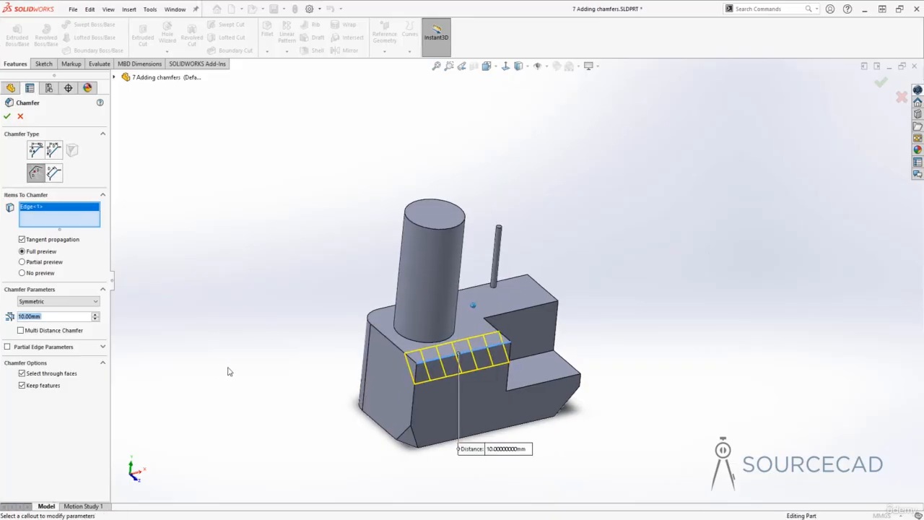
middle_click_drag(226, 371, 525, 345)
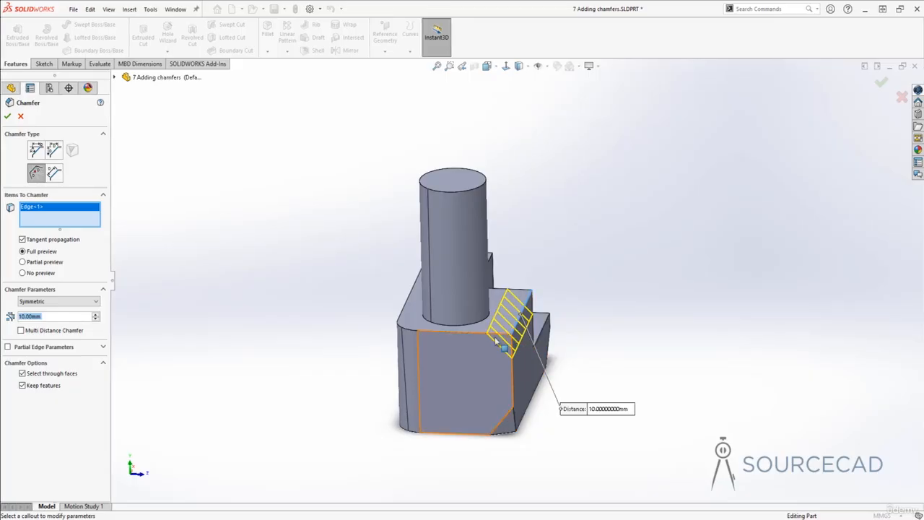
middle_click_drag(525, 345, 519, 329)
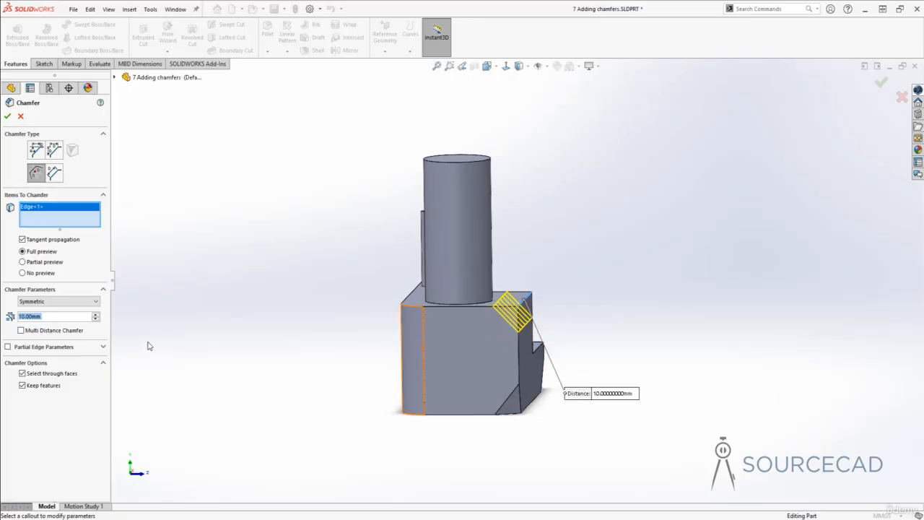
Enable Multi Distance Chamfer and add the notch's upper and inner lower edges plus the short upper end edge near the thin rod
left_click(22, 330)
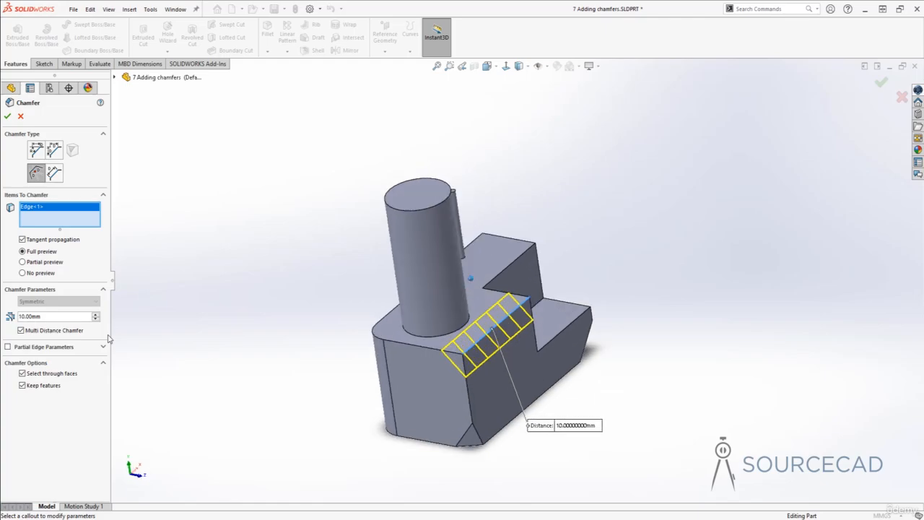
left_click(529, 254)
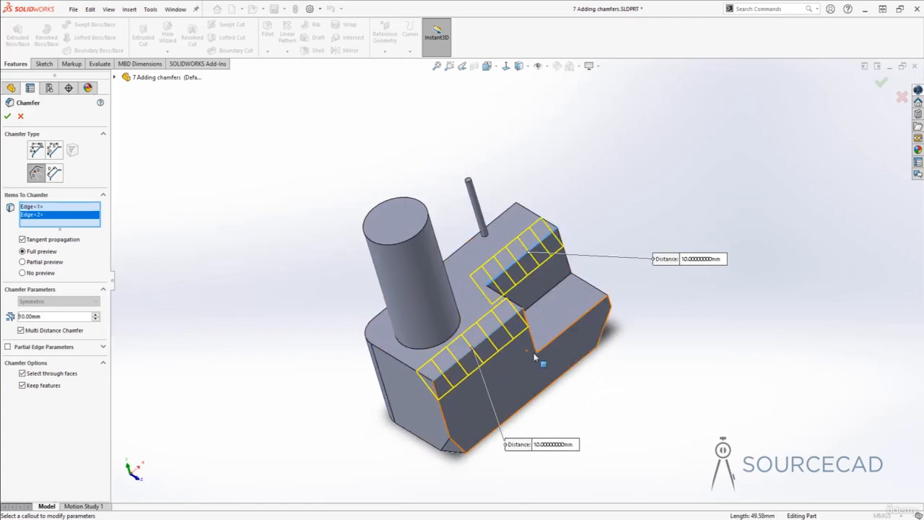
left_click(562, 286)
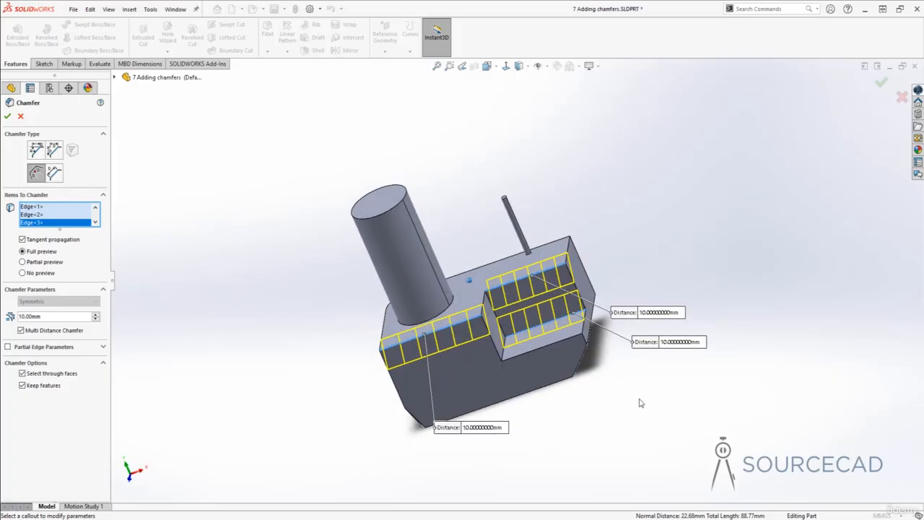
left_click(557, 303)
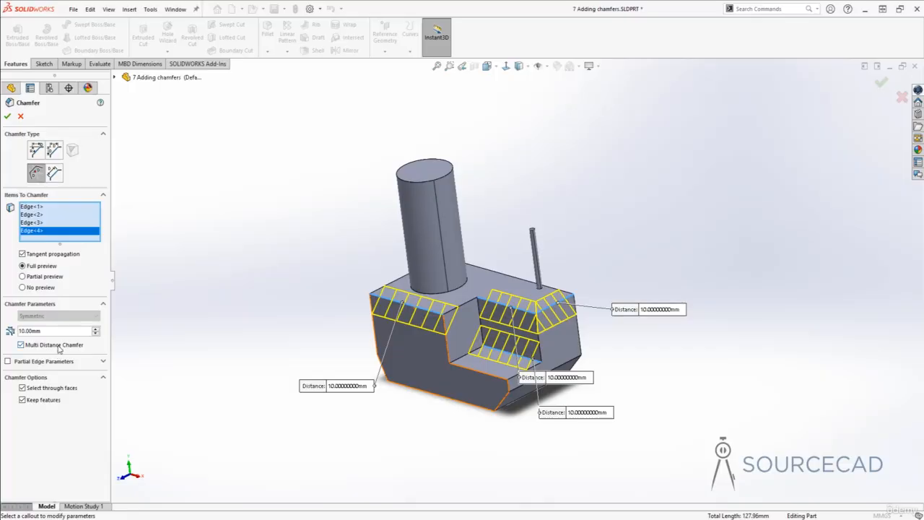
Spread three of the distance callouts out above and beside the block so they no longer crowd the model
left_click_drag(306, 391, 213, 280)
left_click_drag(638, 312, 636, 216)
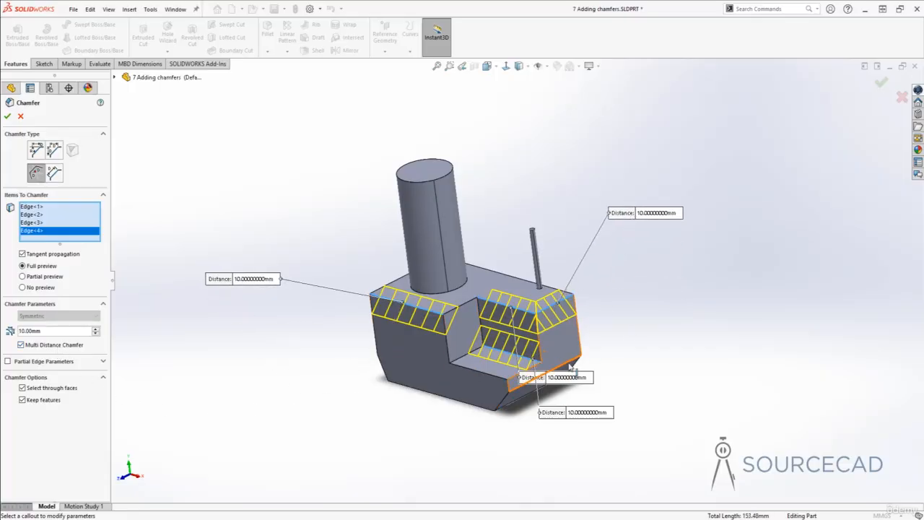
left_click_drag(529, 379, 506, 212)
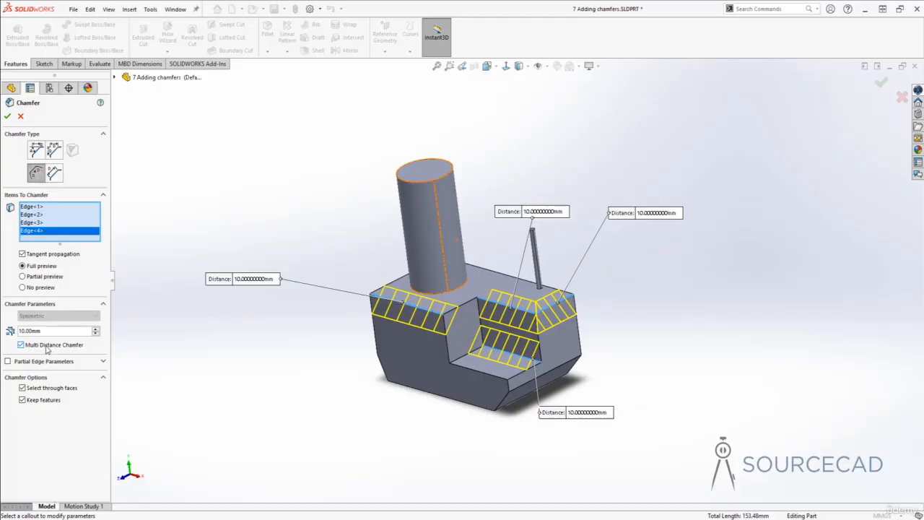
Disable Multi Distance Chamfer, apply the chamfer to the four selected edges, and undo it
left_click(47, 345)
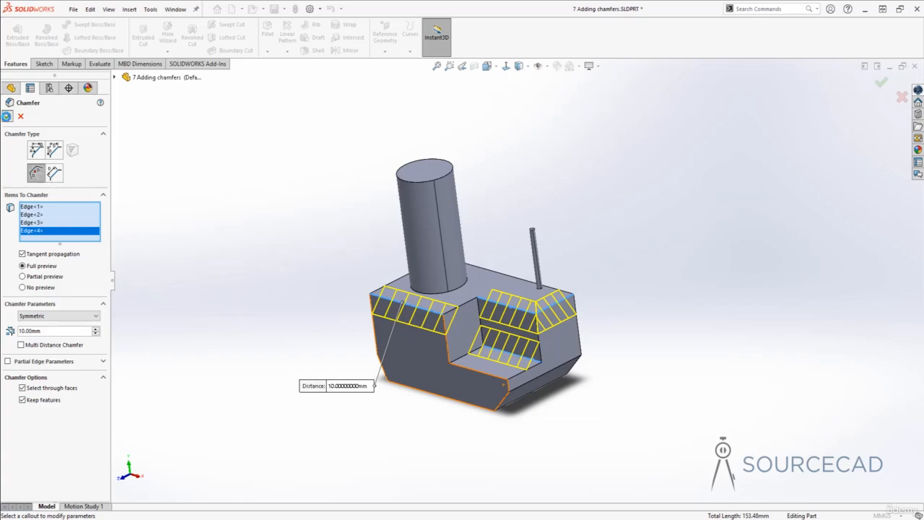
left_click(7, 116)
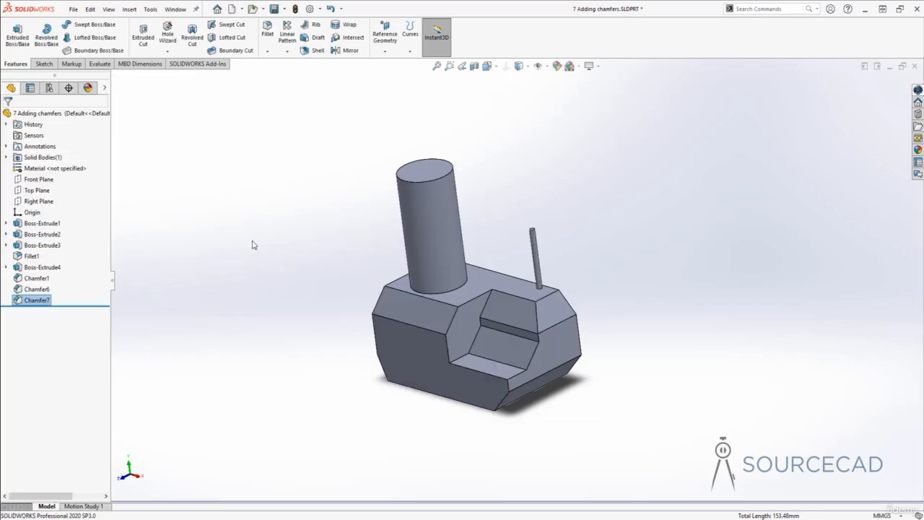
key("ctrl+z")
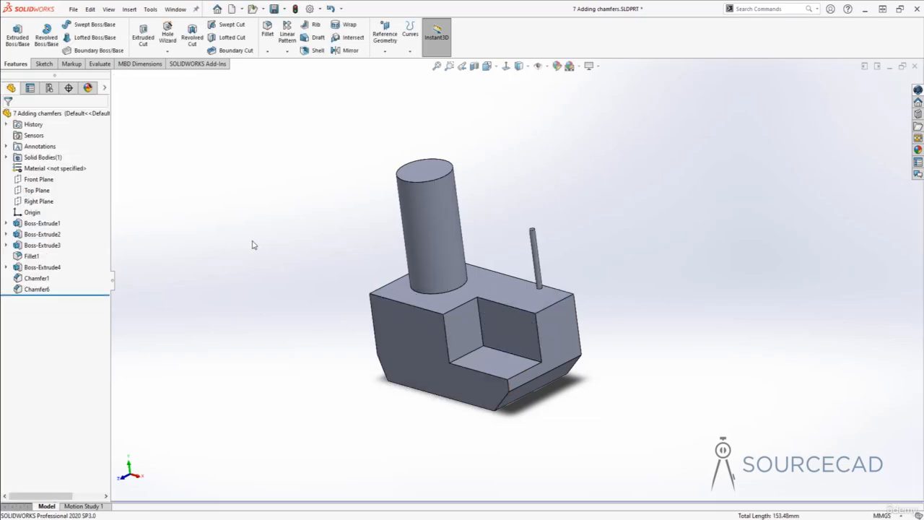
Set up a symmetric 10 mm Face Face chamfer between the block's top face and the adjoining long notched side face
left_click(267, 51)
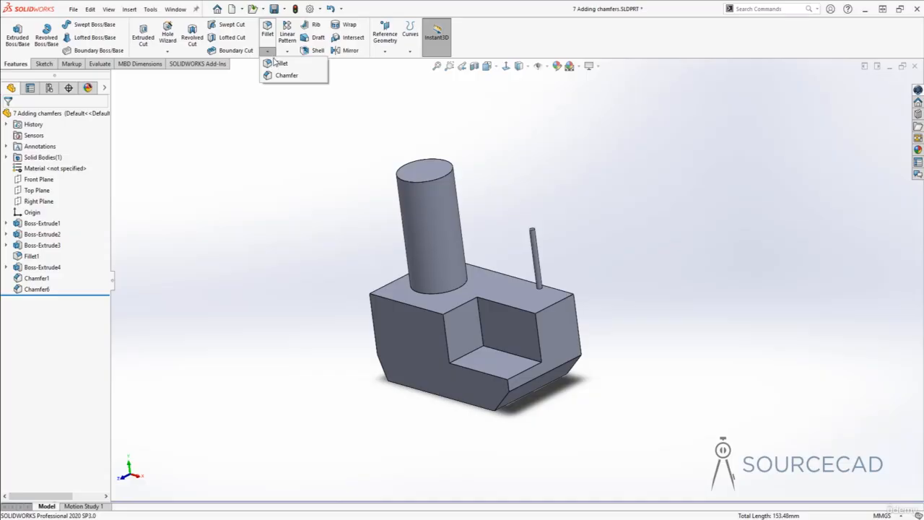
left_click(285, 75)
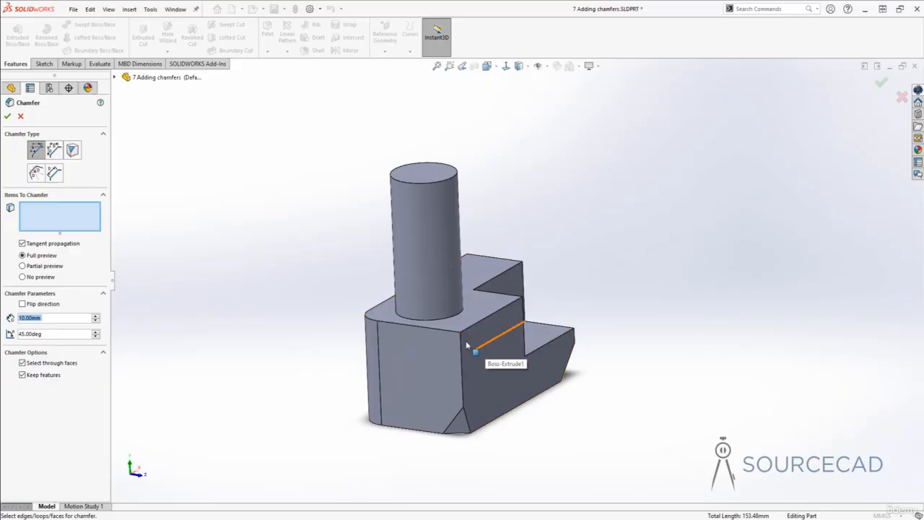
left_click(55, 174)
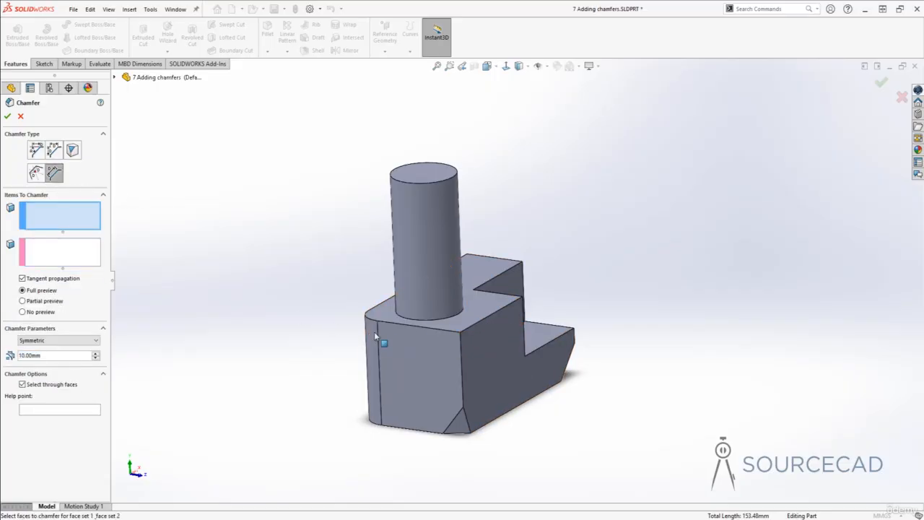
left_click(479, 312)
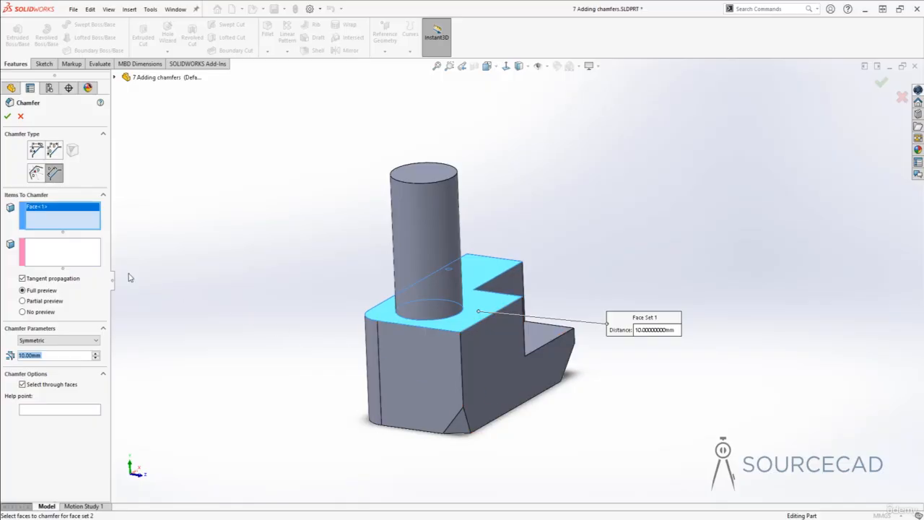
left_click(66, 248)
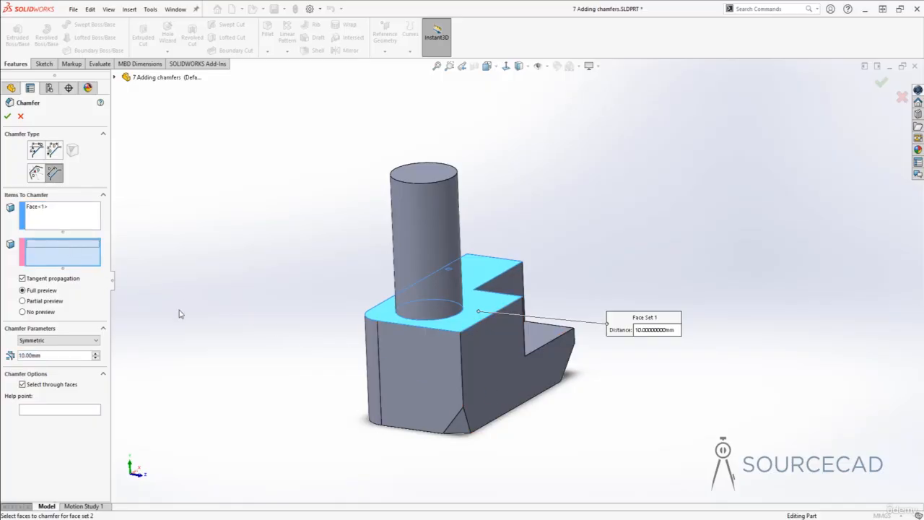
left_click(497, 355)
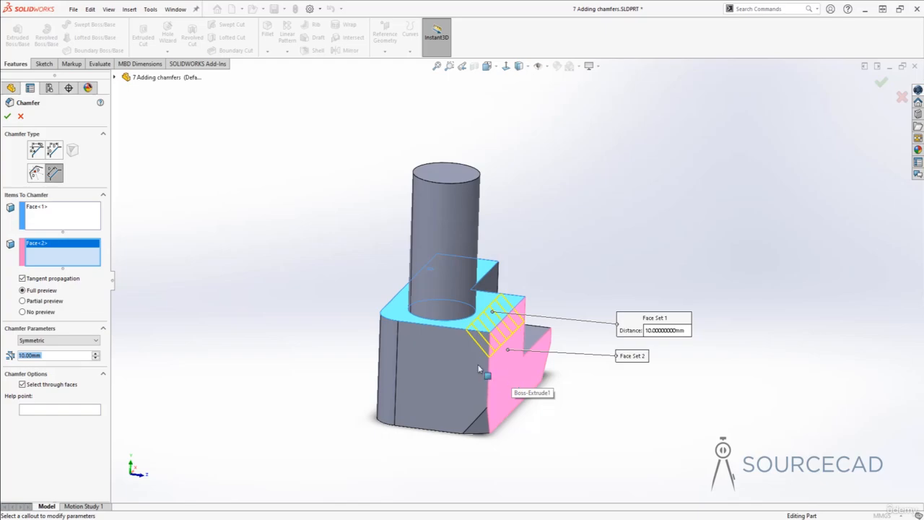
Make the face chamfer Asymmetric, swap its distances to 6 mm and 10 mm, and apply it
left_click(70, 340)
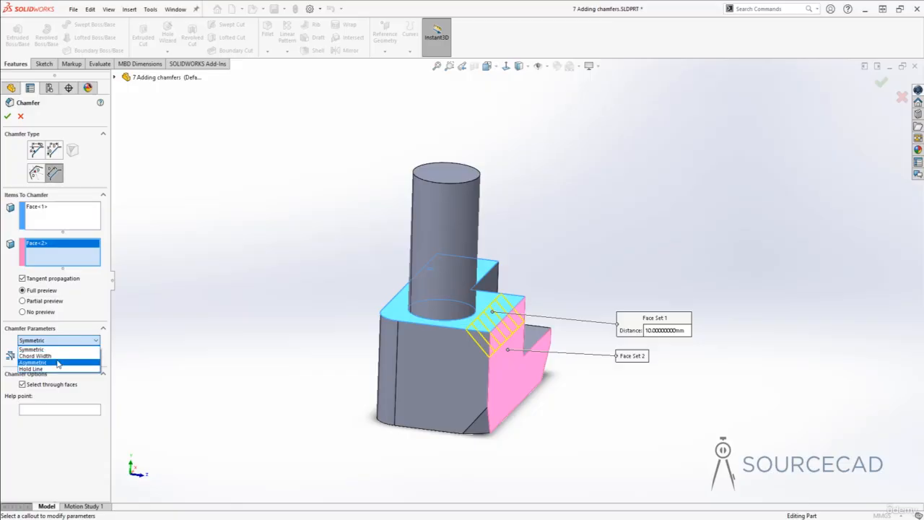
left_click(57, 362)
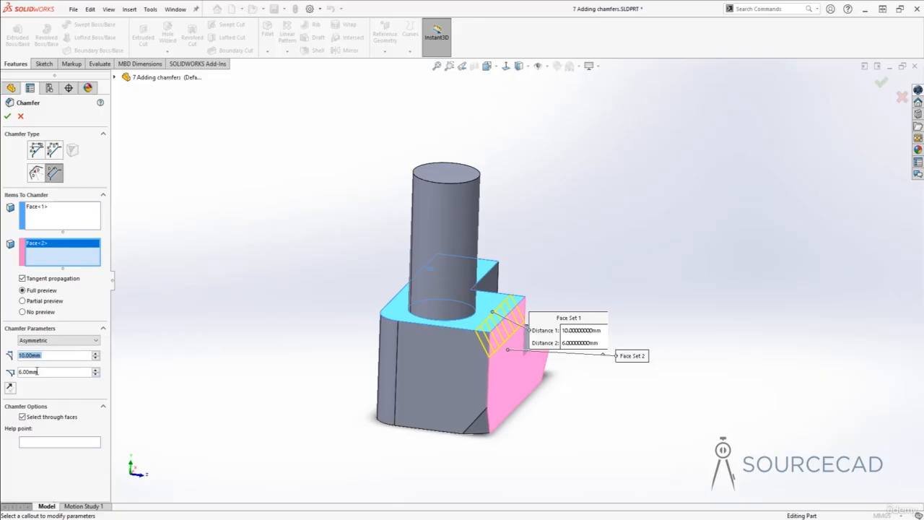
middle_click_drag(347, 400, 525, 298)
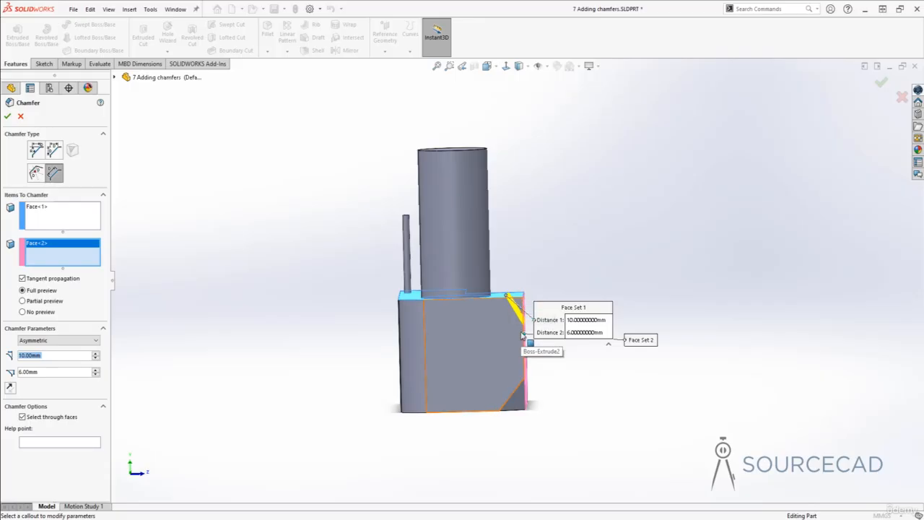
left_click(10, 391)
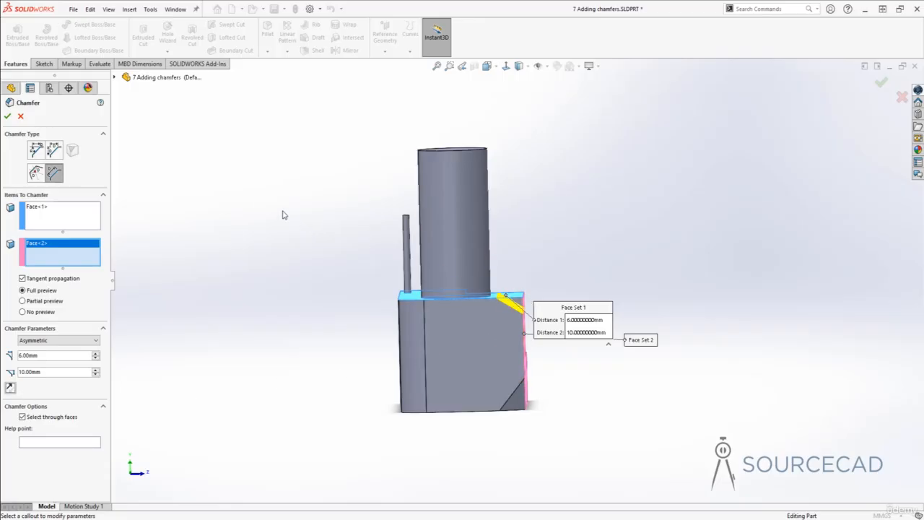
left_click(8, 120)
middle_click_drag(351, 304, 267, 292)
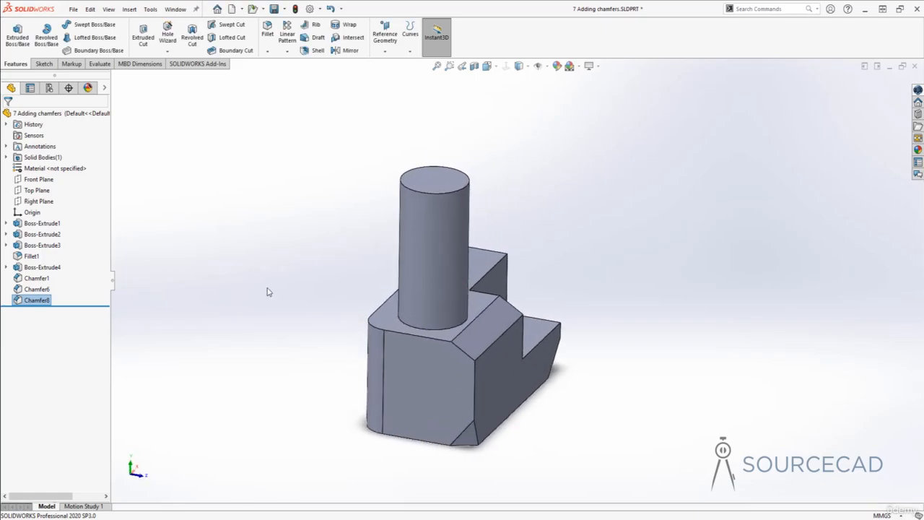